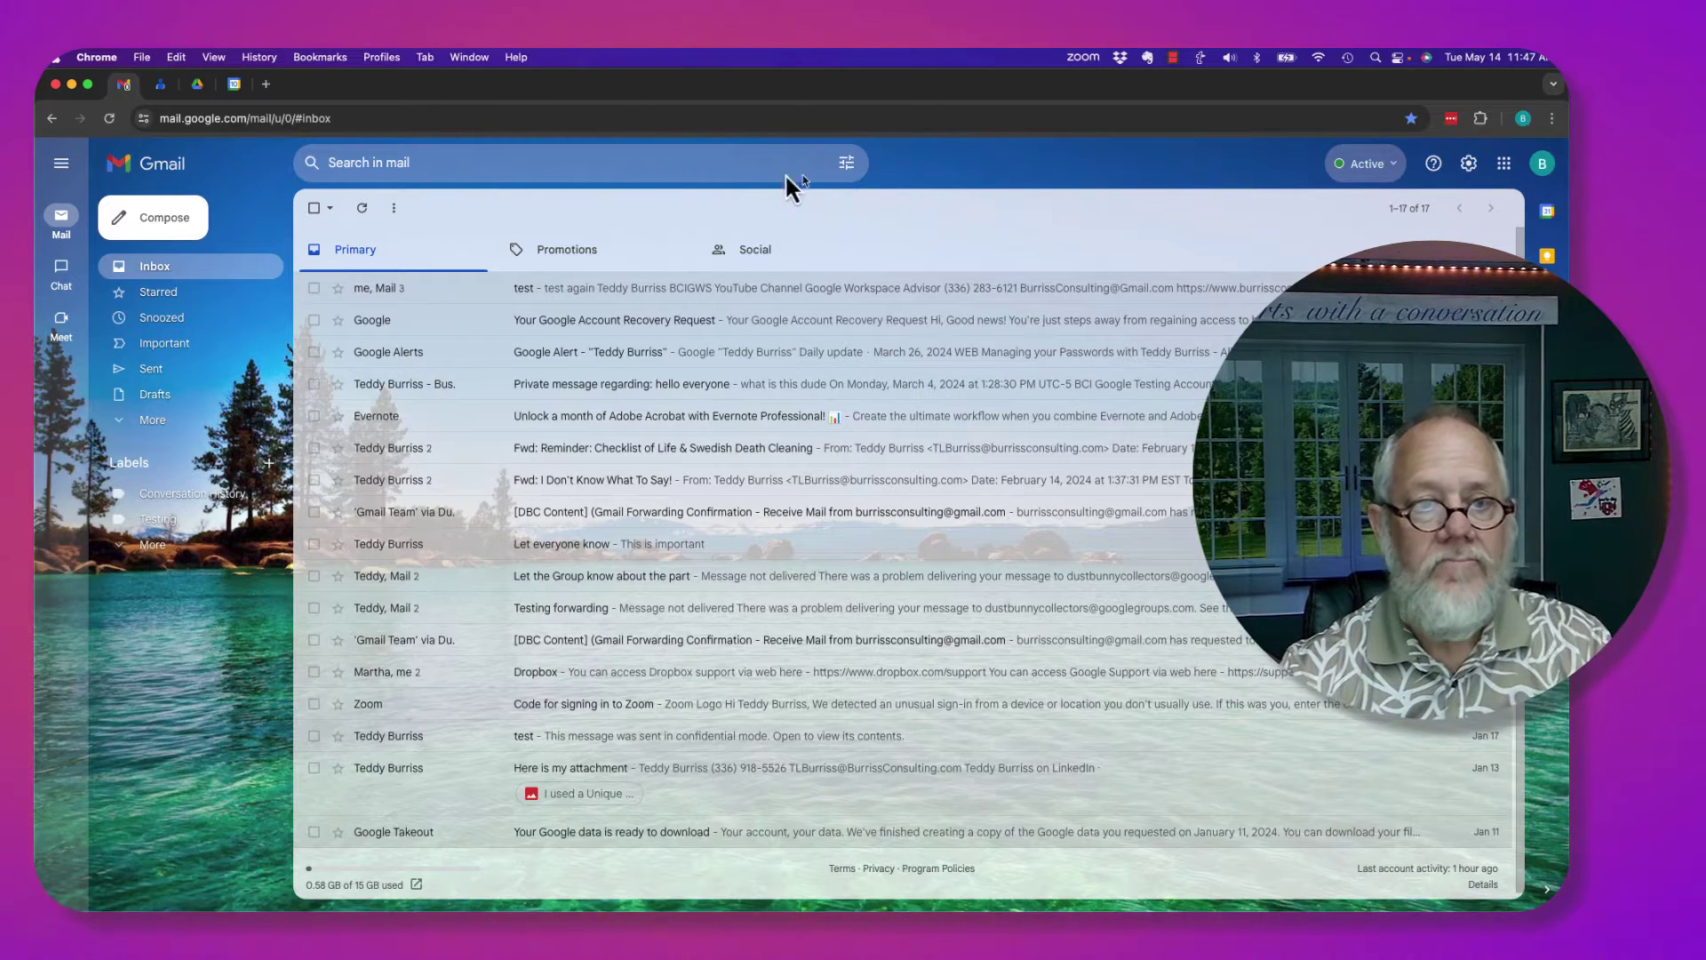
# - Flip between the Primary, Promotions and Social inbox categories, ending back on Primary
pyautogui.moveTo(60, 266)
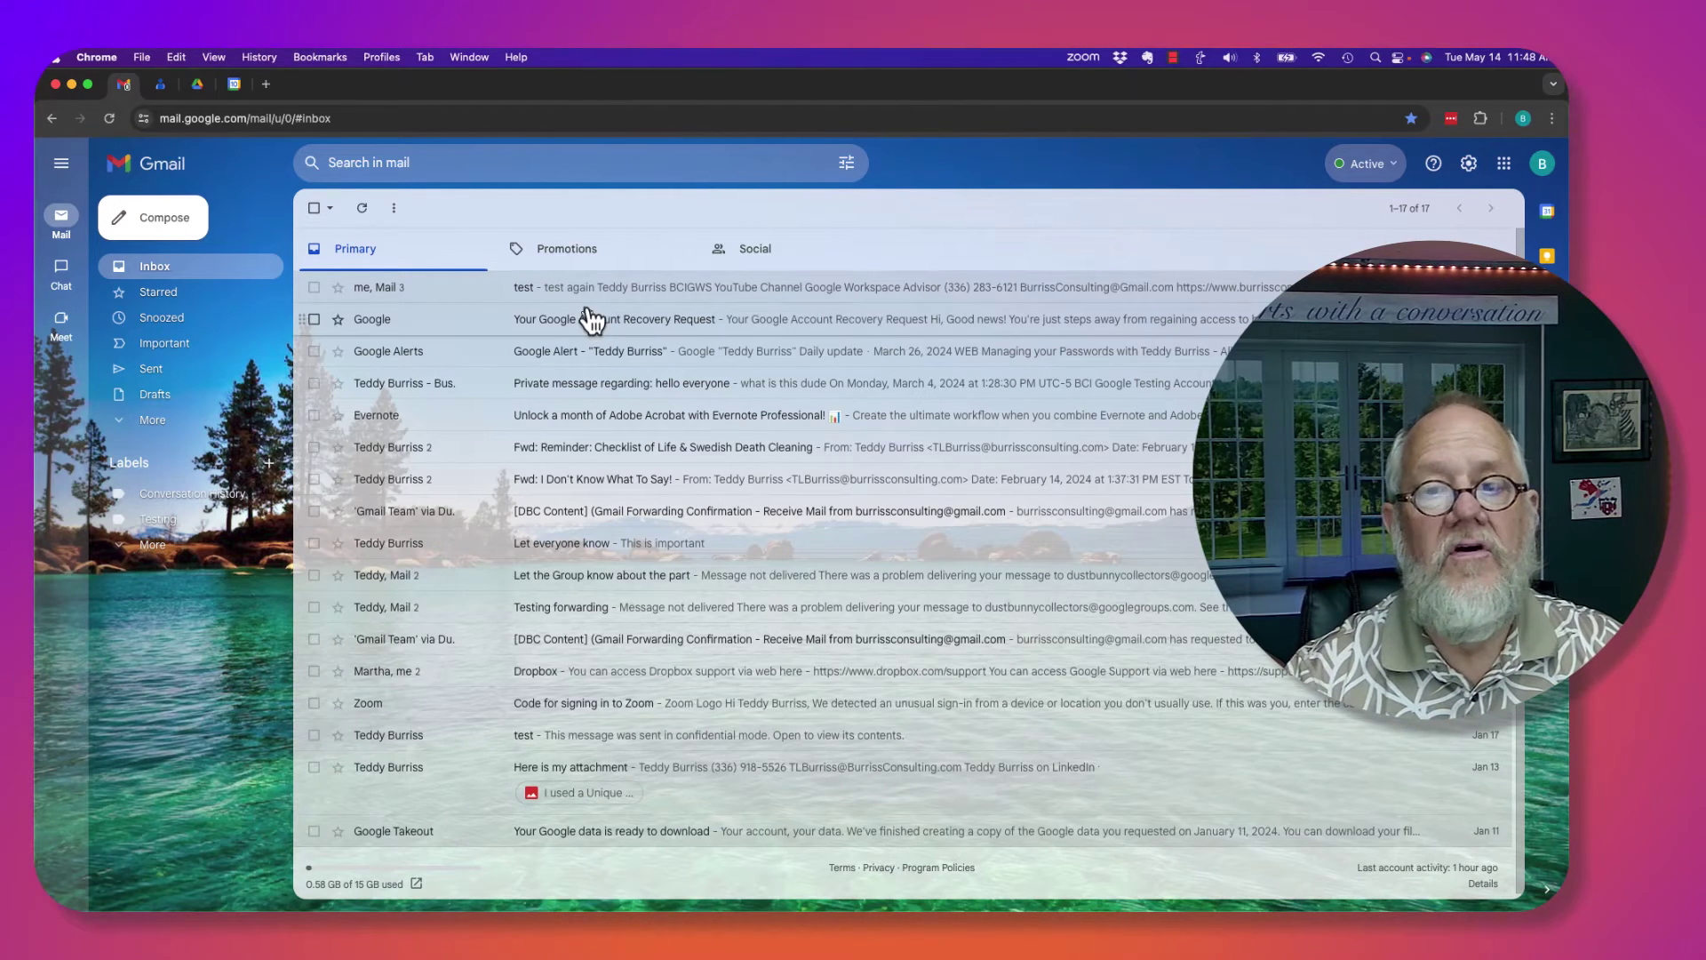
pyautogui.click(570, 252)
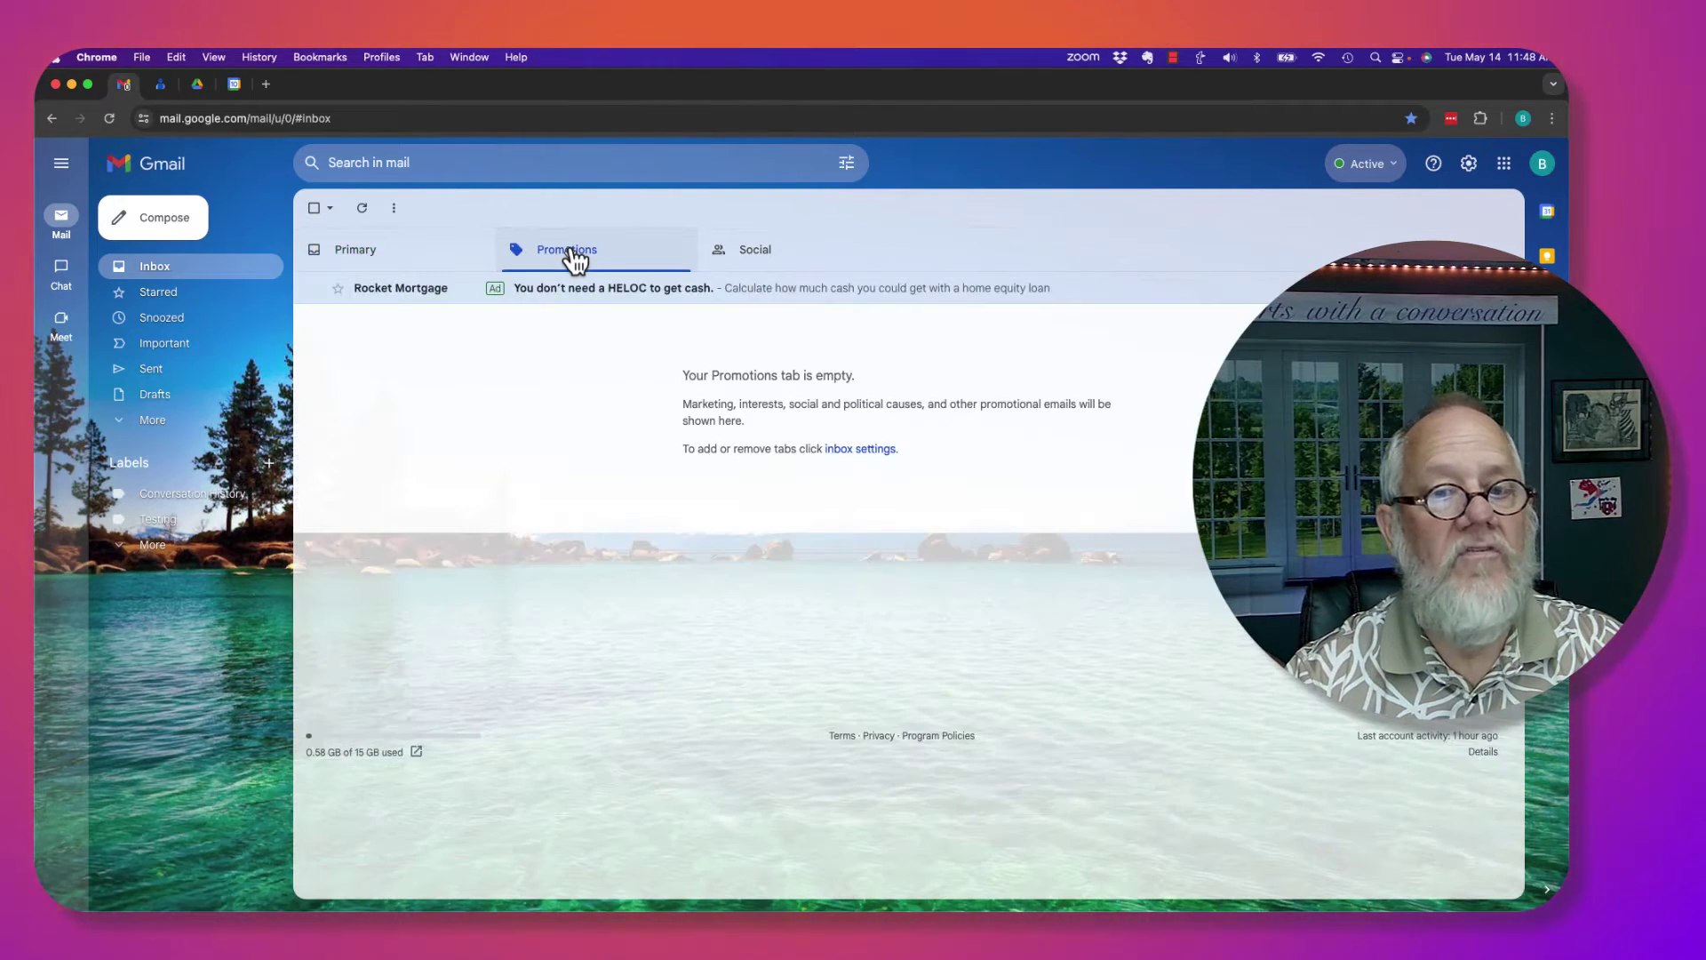
pyautogui.click(755, 262)
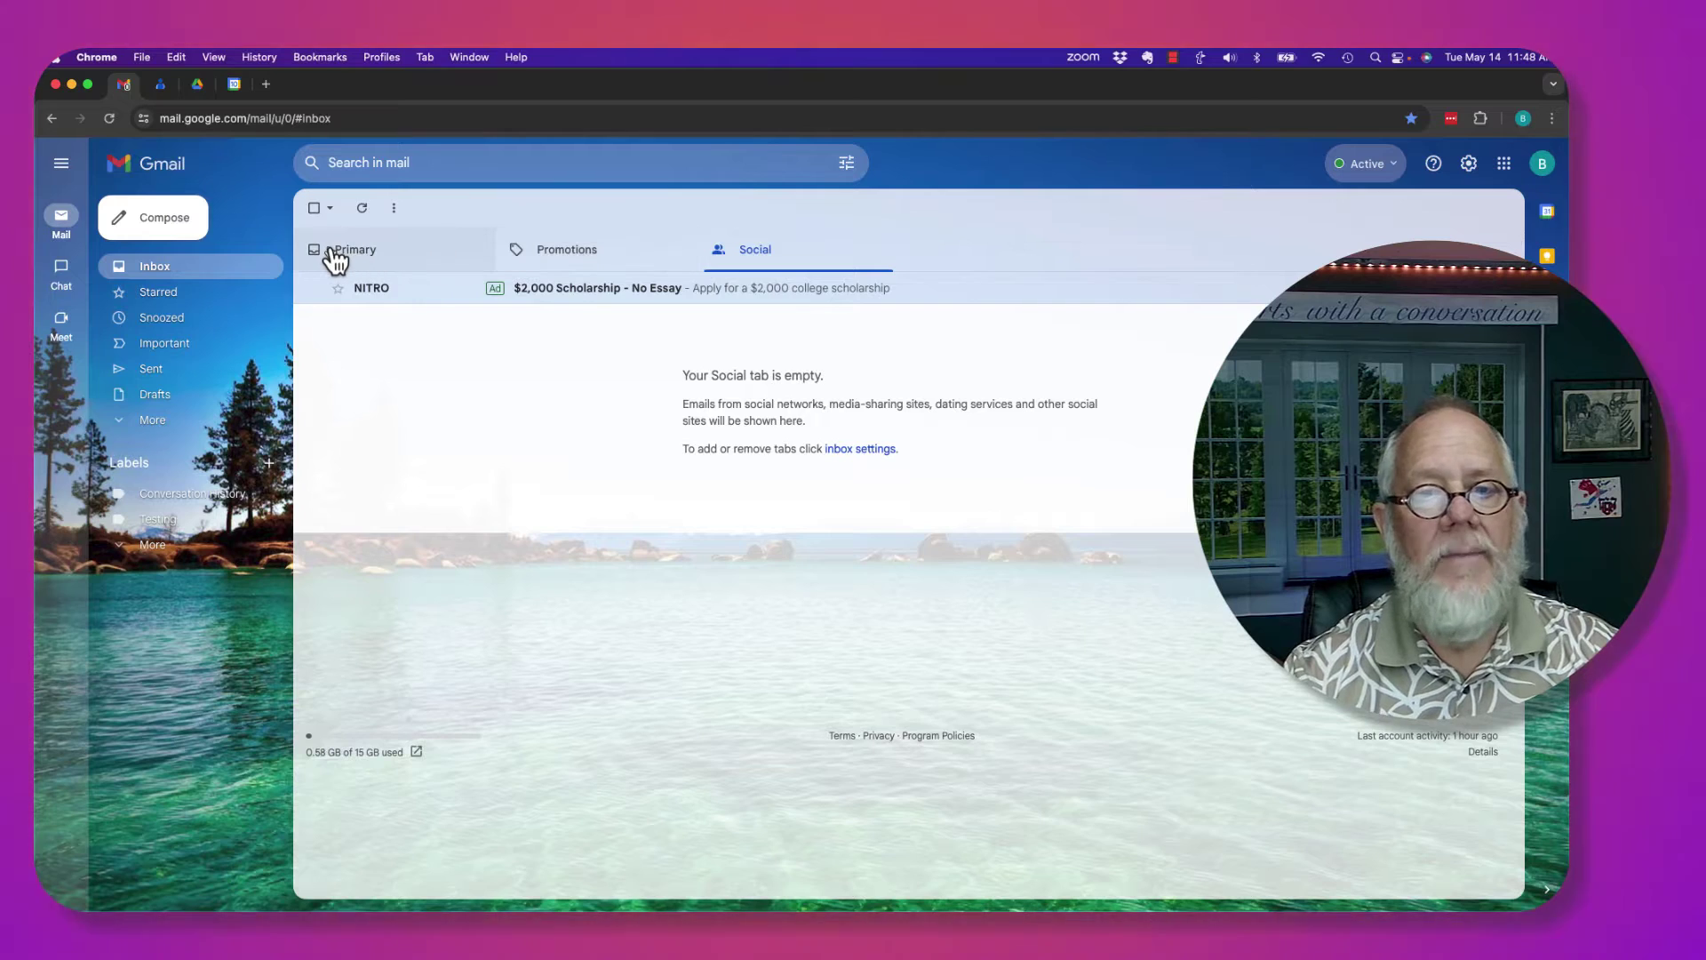
pyautogui.click(340, 257)
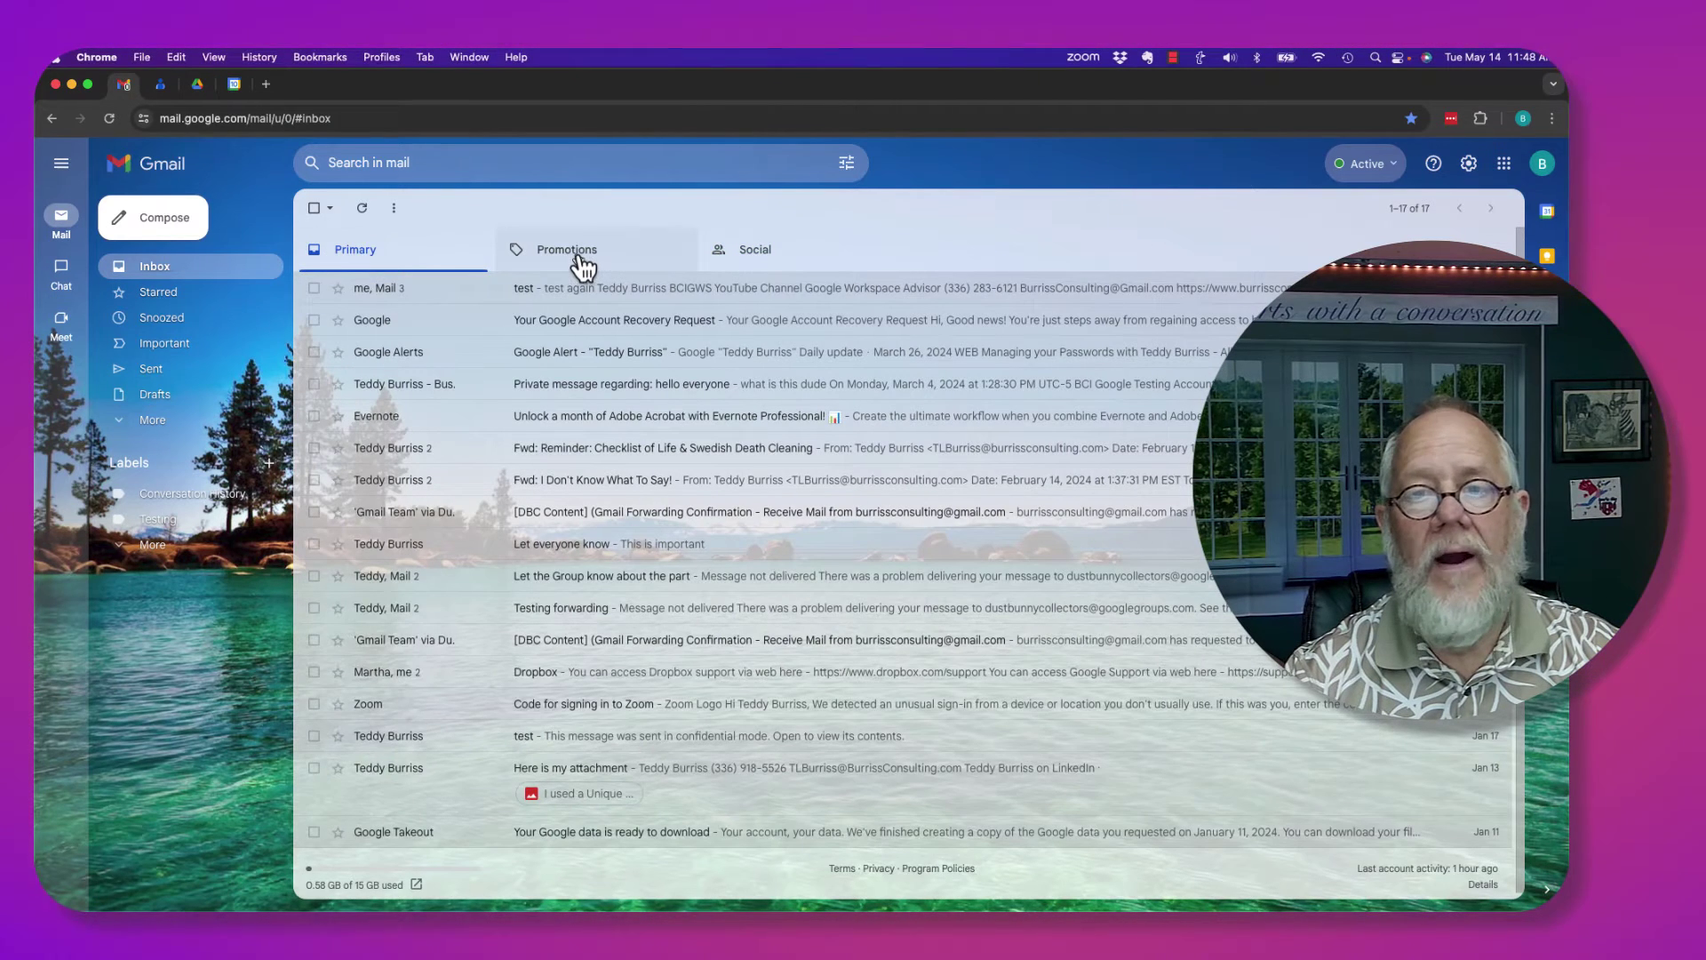
pyautogui.click(582, 265)
pyautogui.click(751, 266)
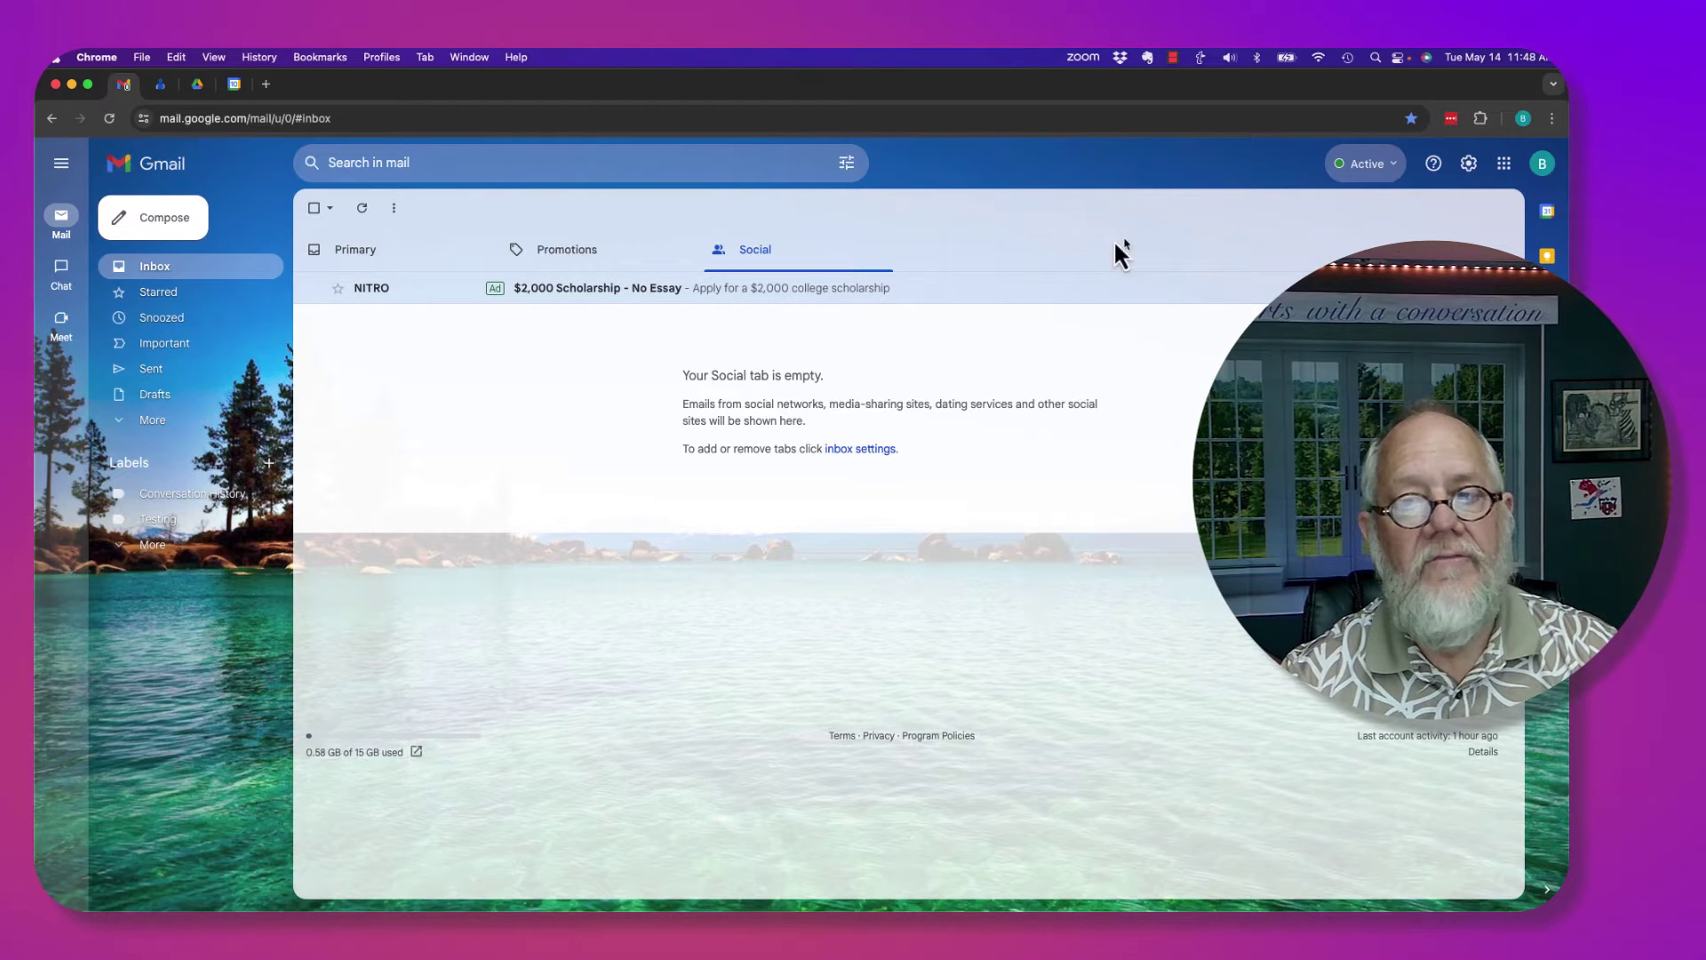
pyautogui.click(327, 257)
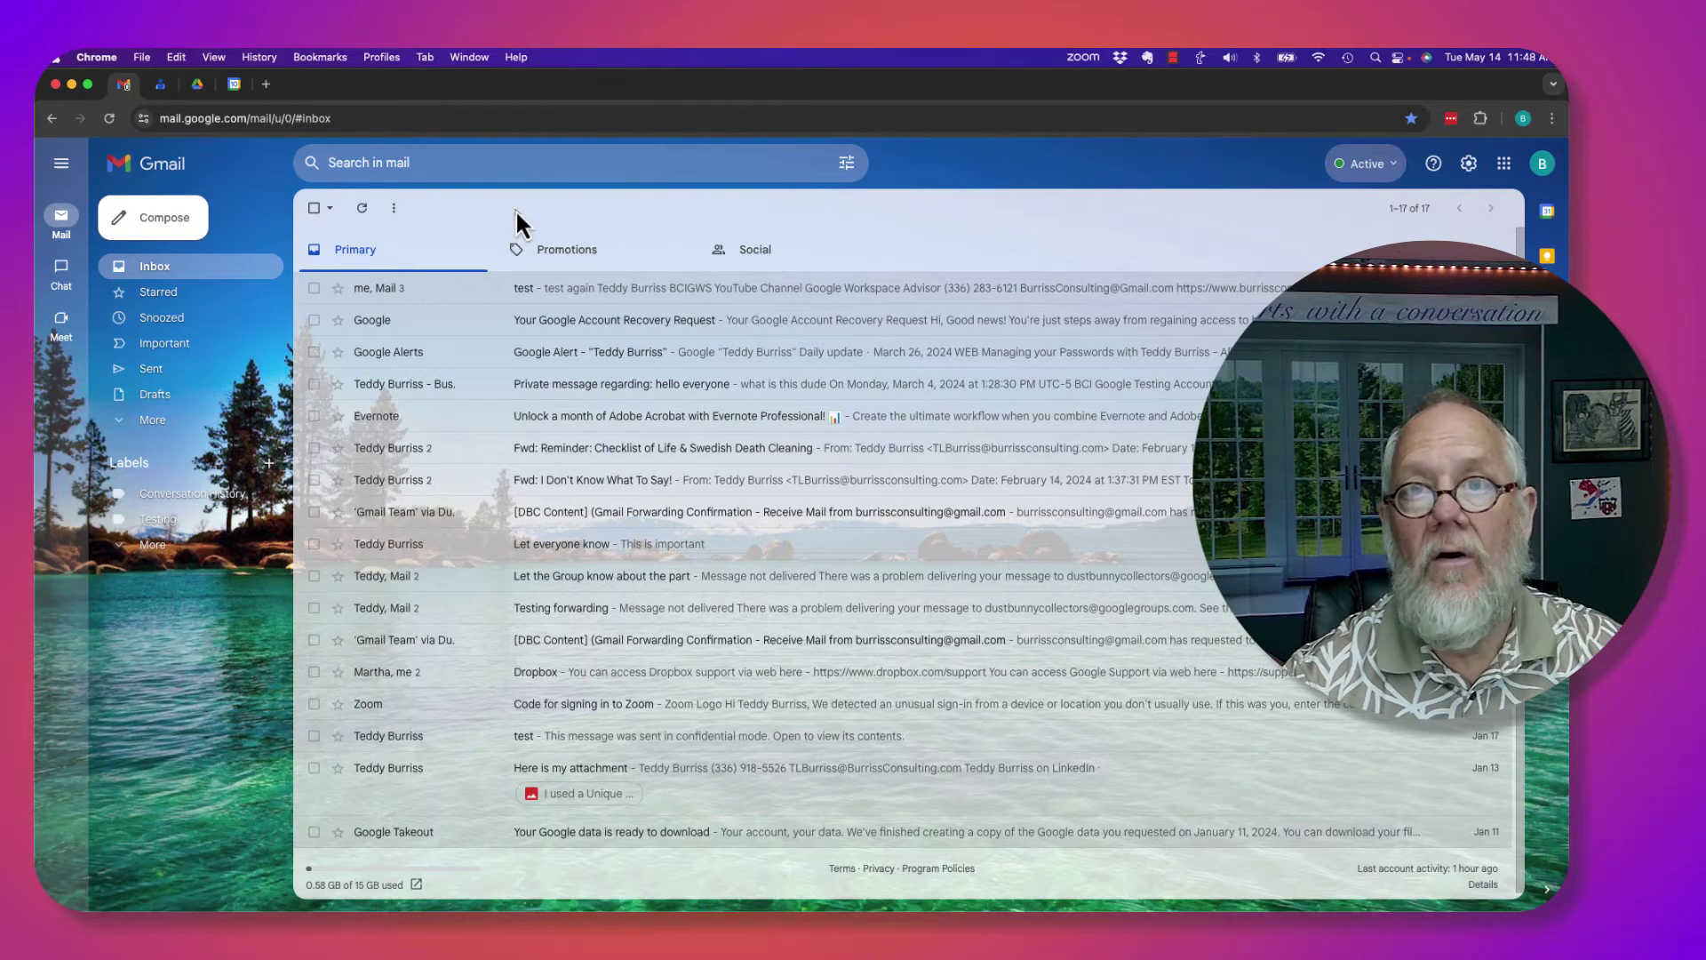
# - Open the Sent folder and scroll down through sent messages, then back to the top
pyautogui.click(151, 372)
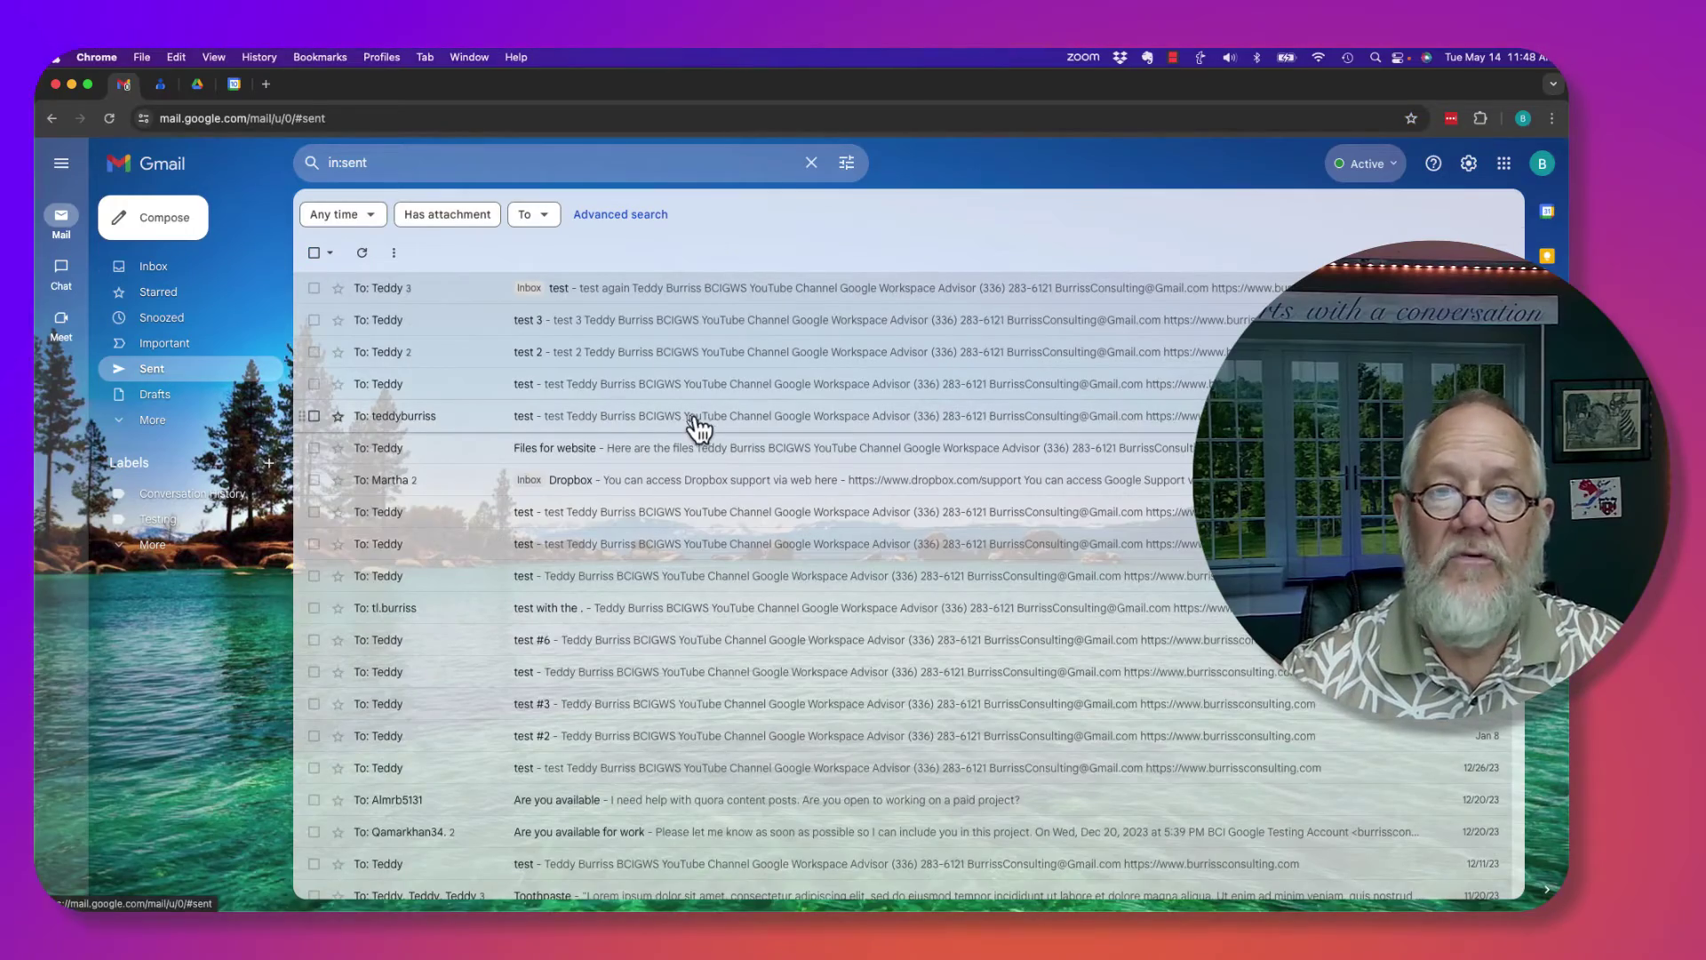
pyautogui.scroll(-15, 699, 430)
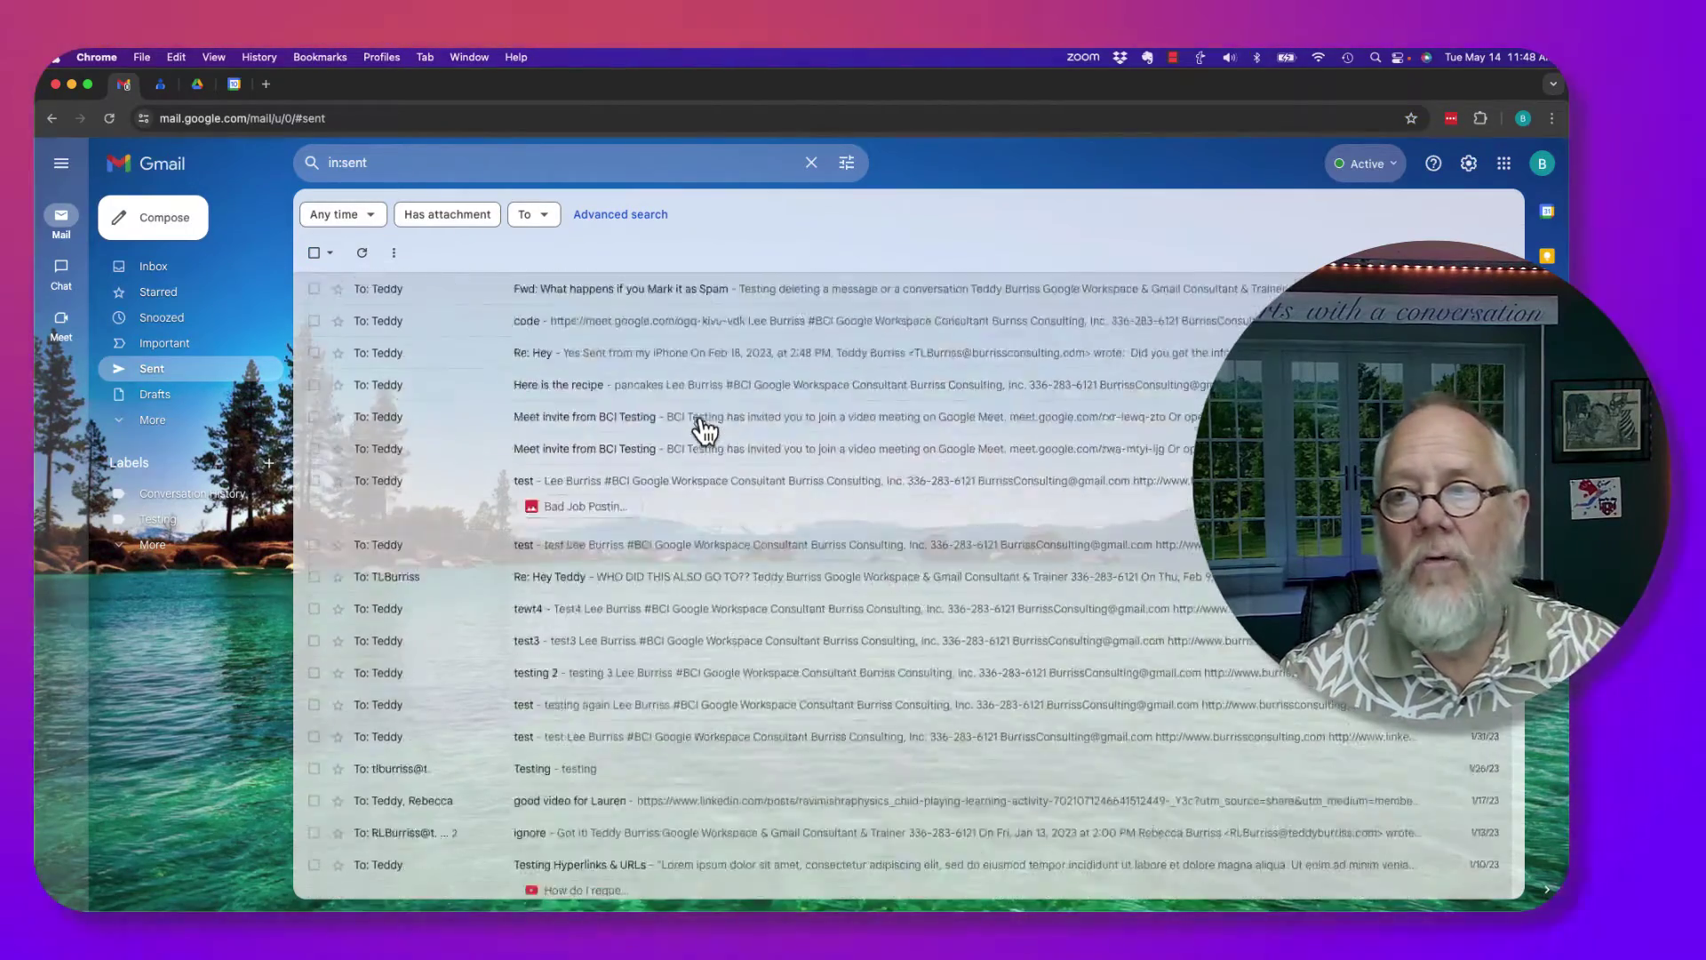
pyautogui.scroll(10, 704, 430)
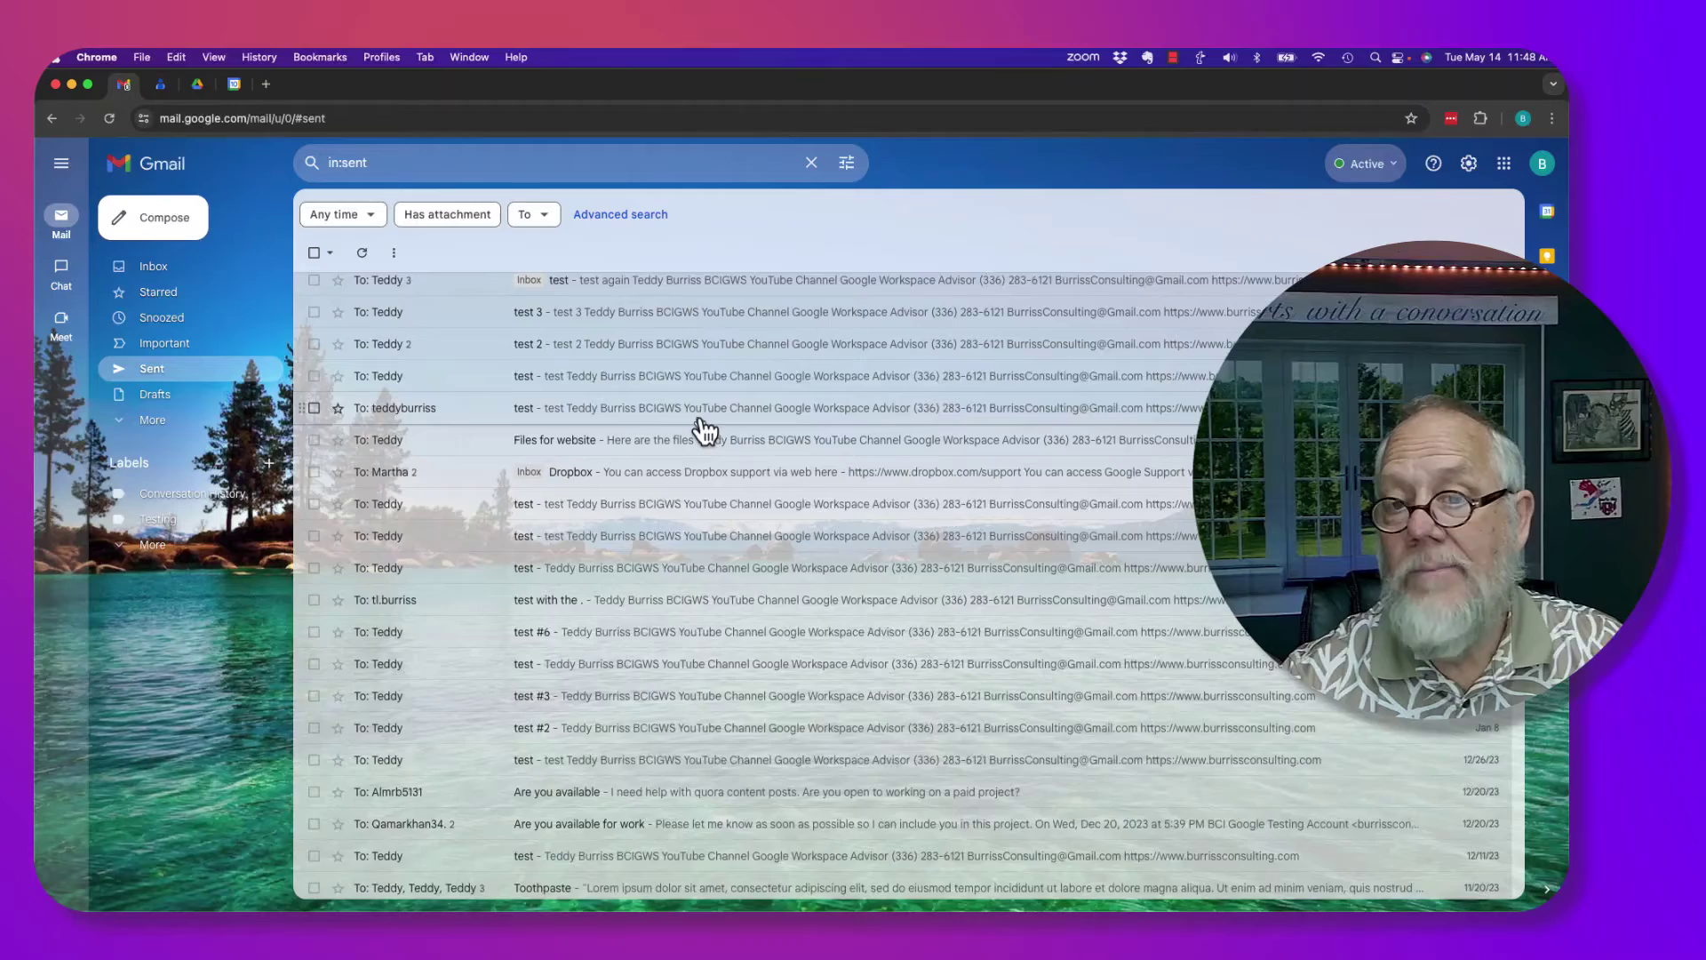
pyautogui.scroll(1, 705, 430)
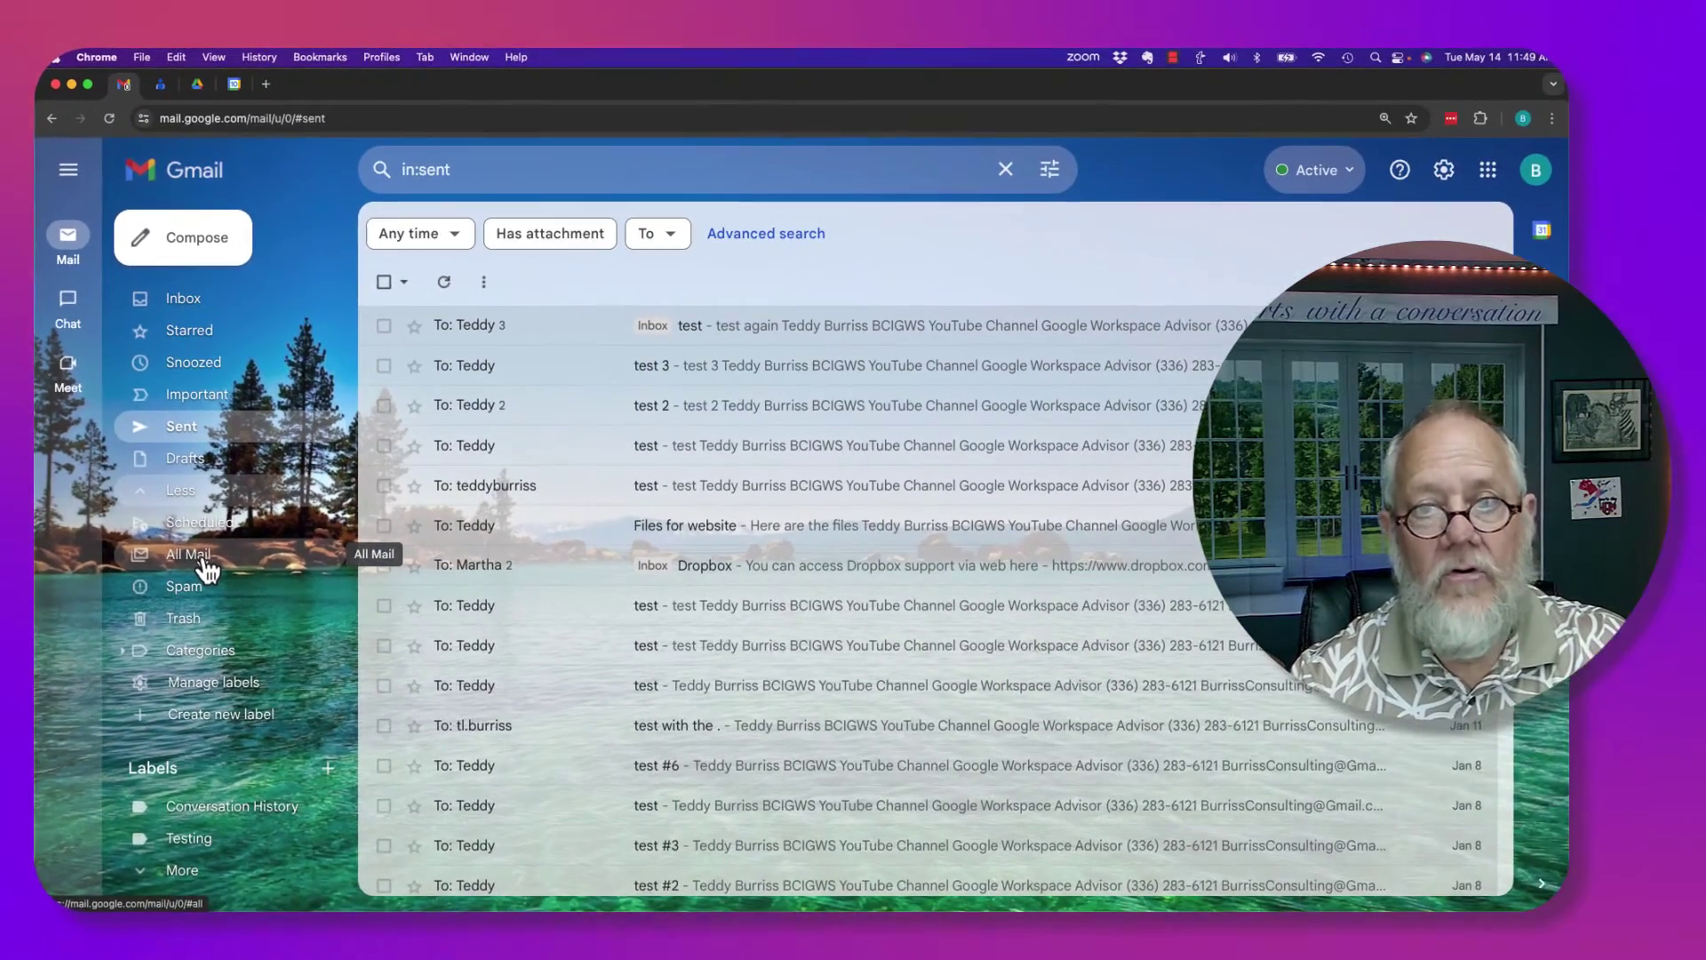
# - Go back to the Inbox, expand More in the sidebar, and open All Mail
pyautogui.click(185, 298)
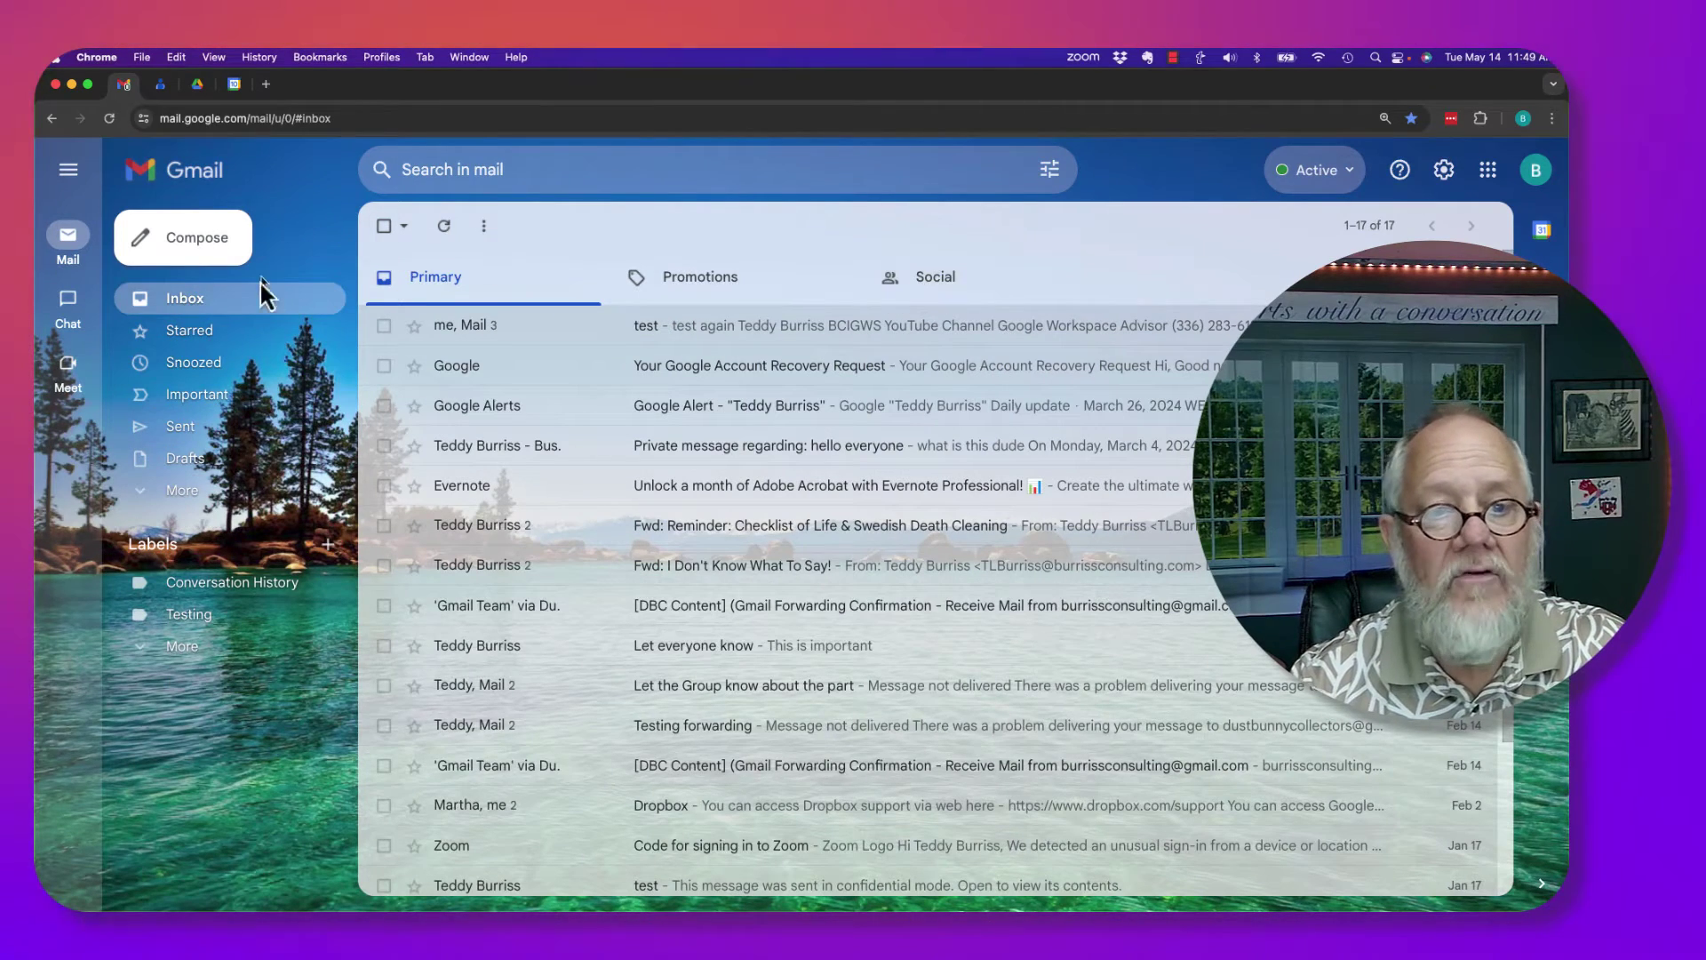
pyautogui.click(180, 489)
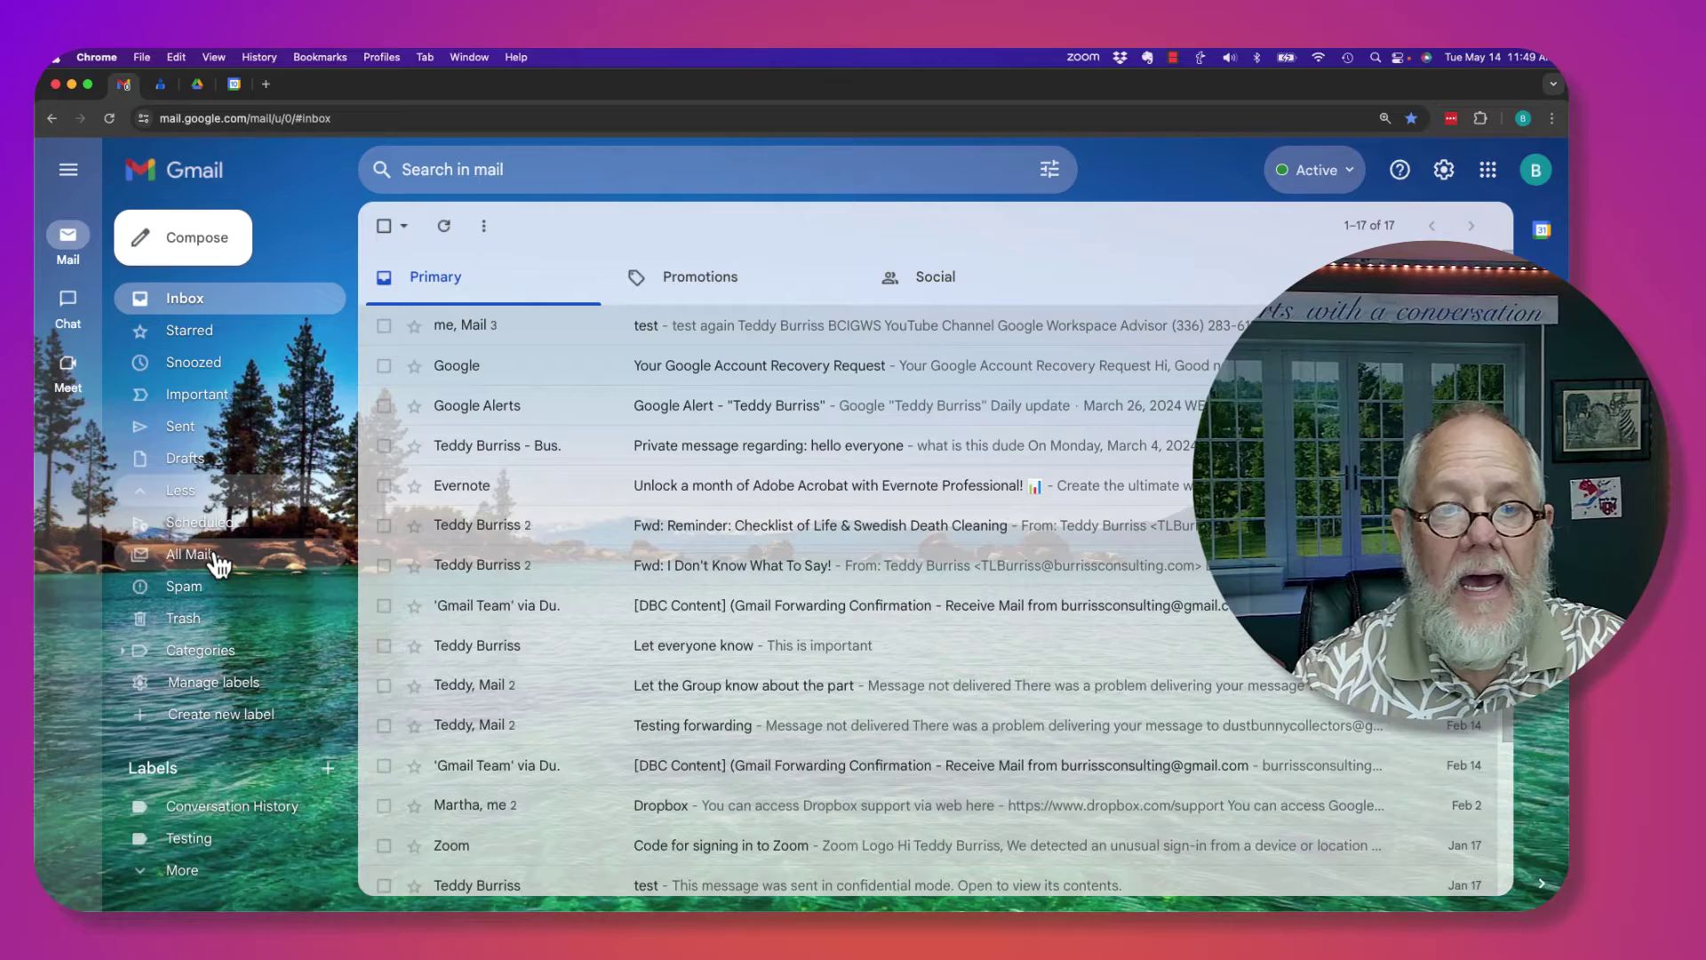
pyautogui.click(189, 554)
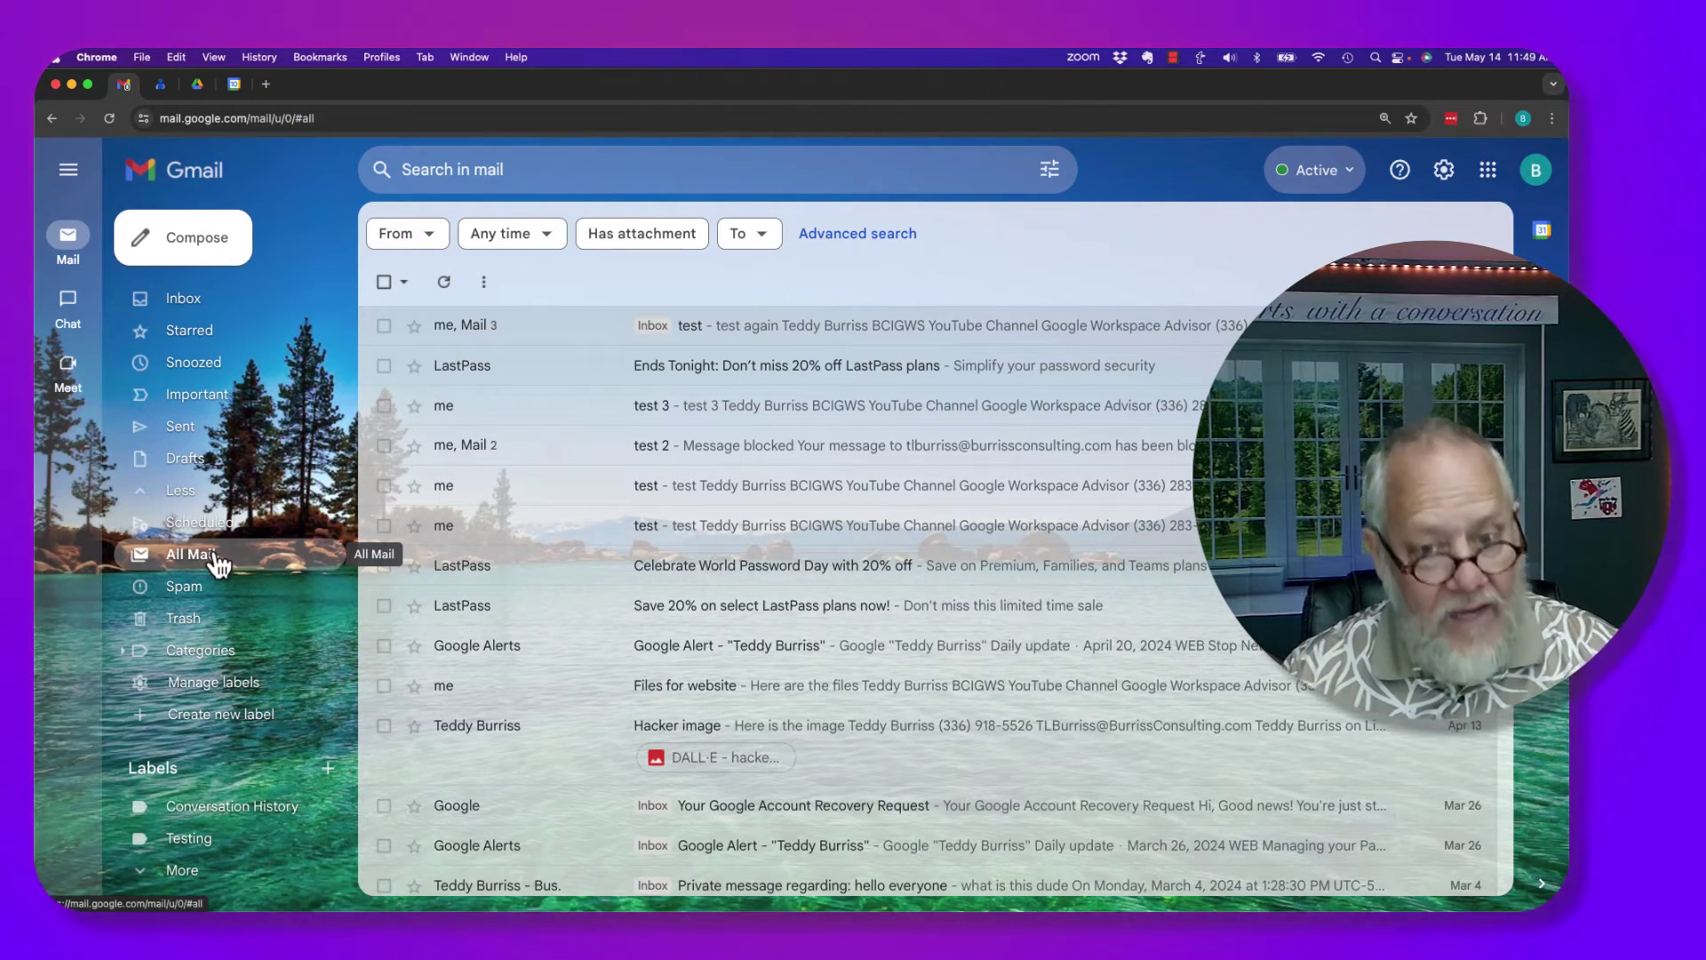
pyautogui.click(200, 610)
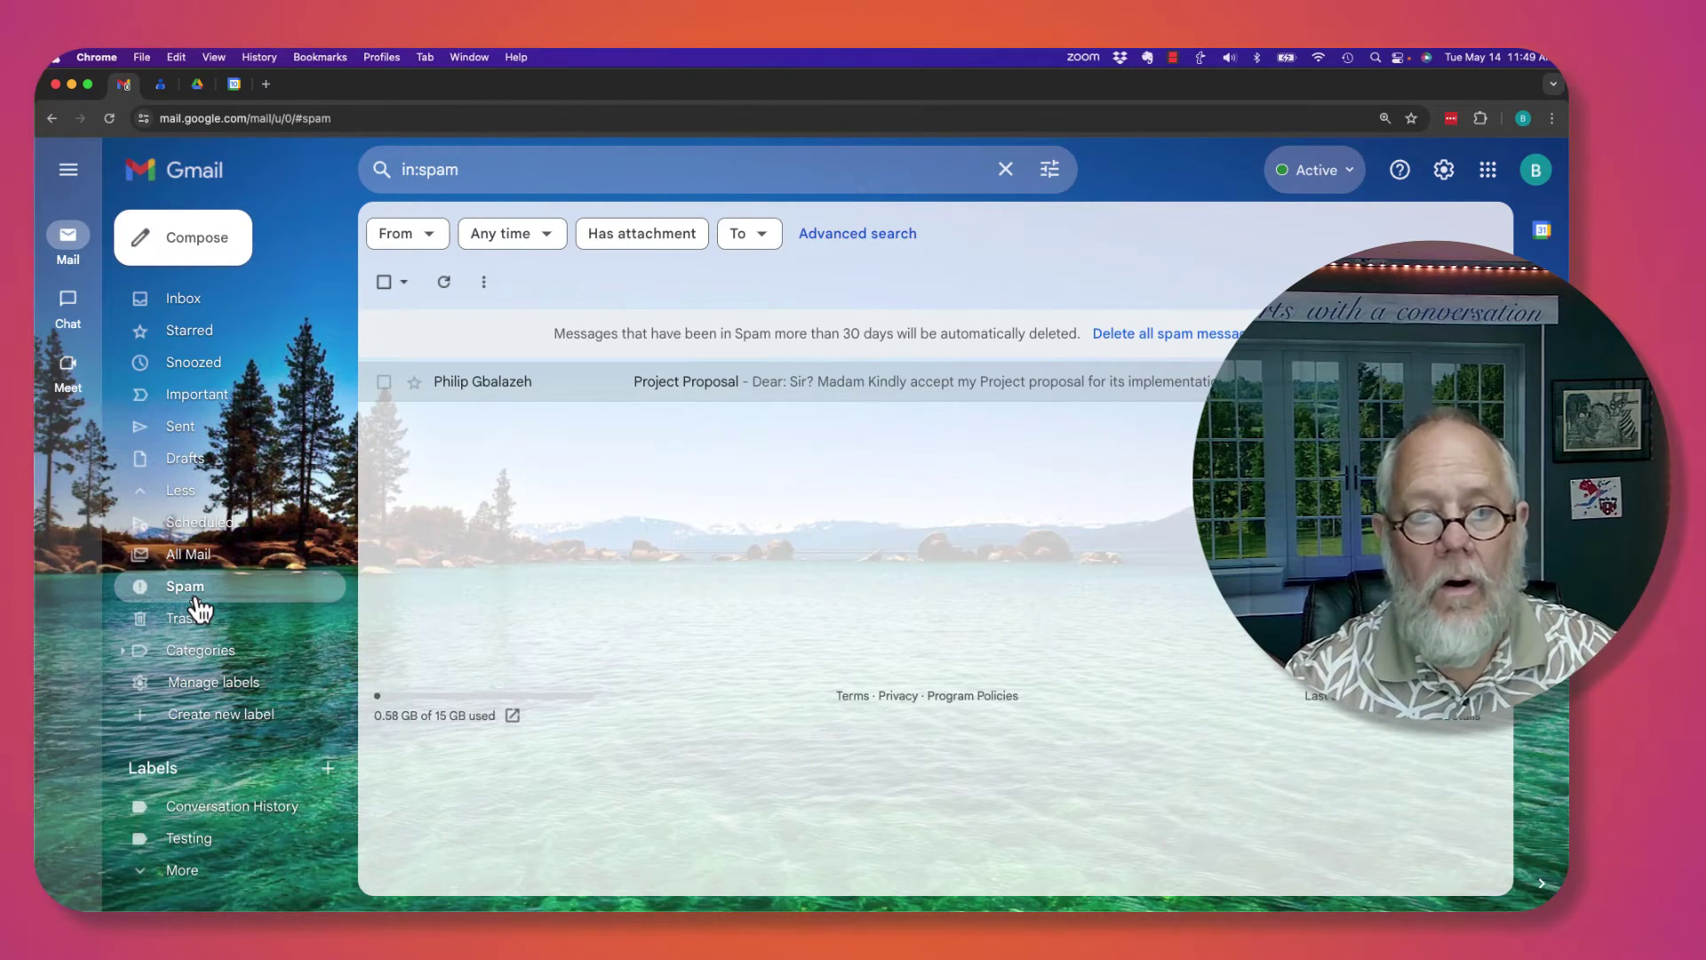
pyautogui.click(201, 632)
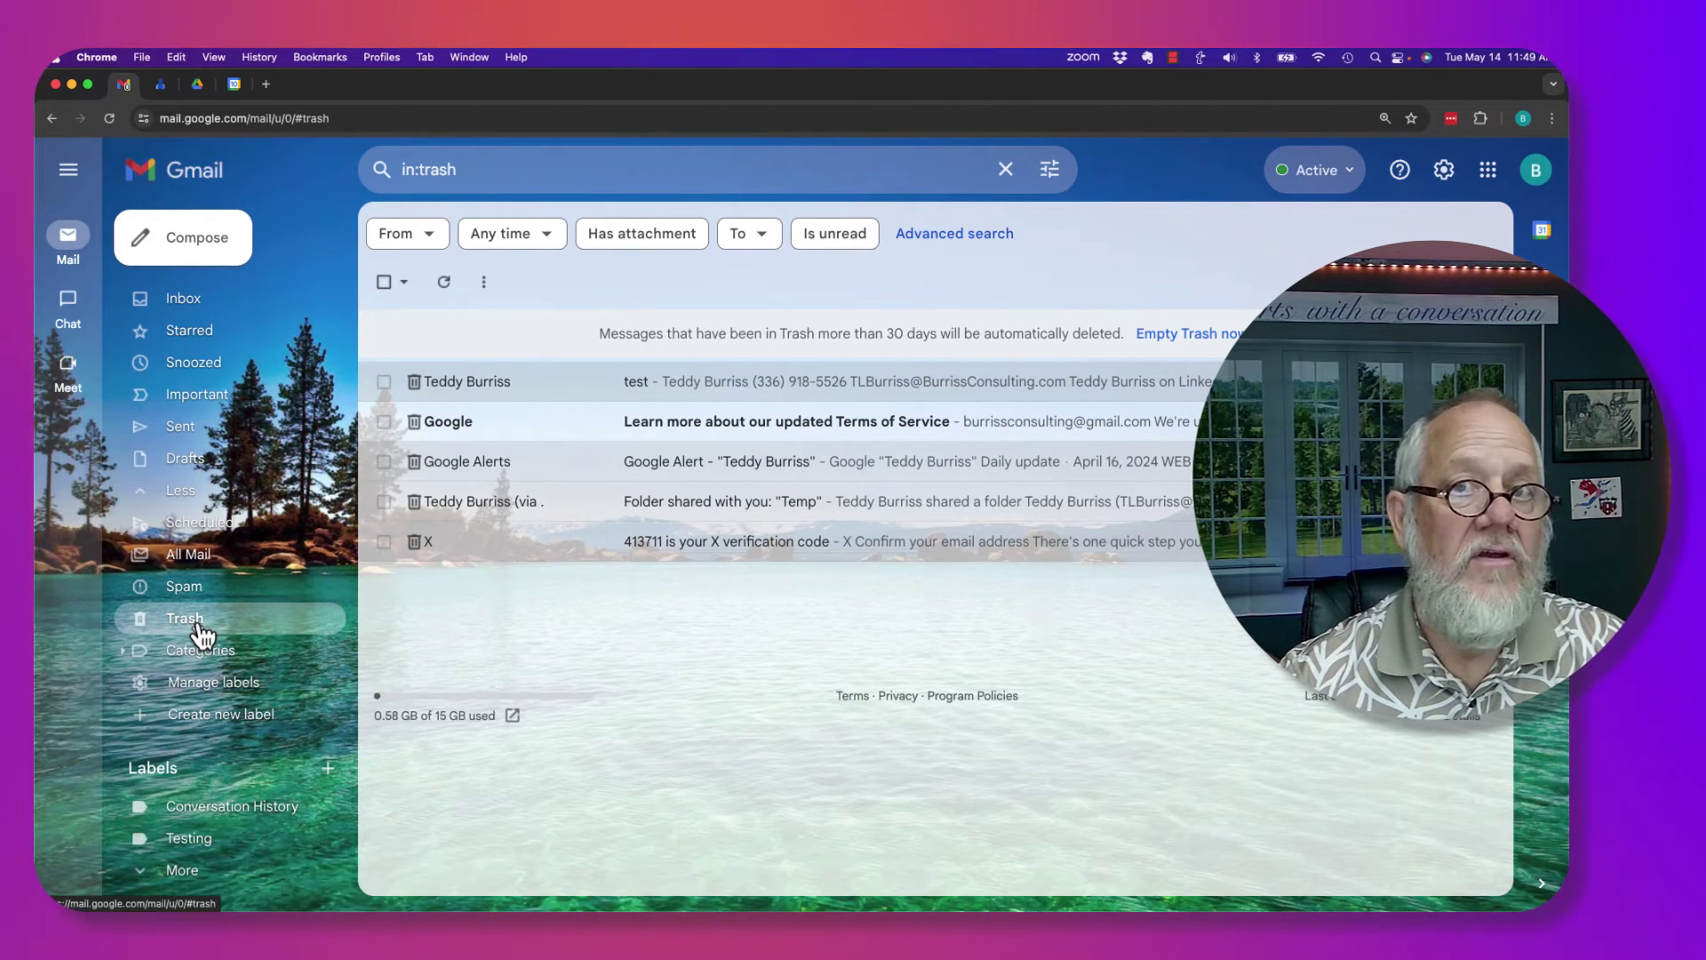
pyautogui.click(212, 566)
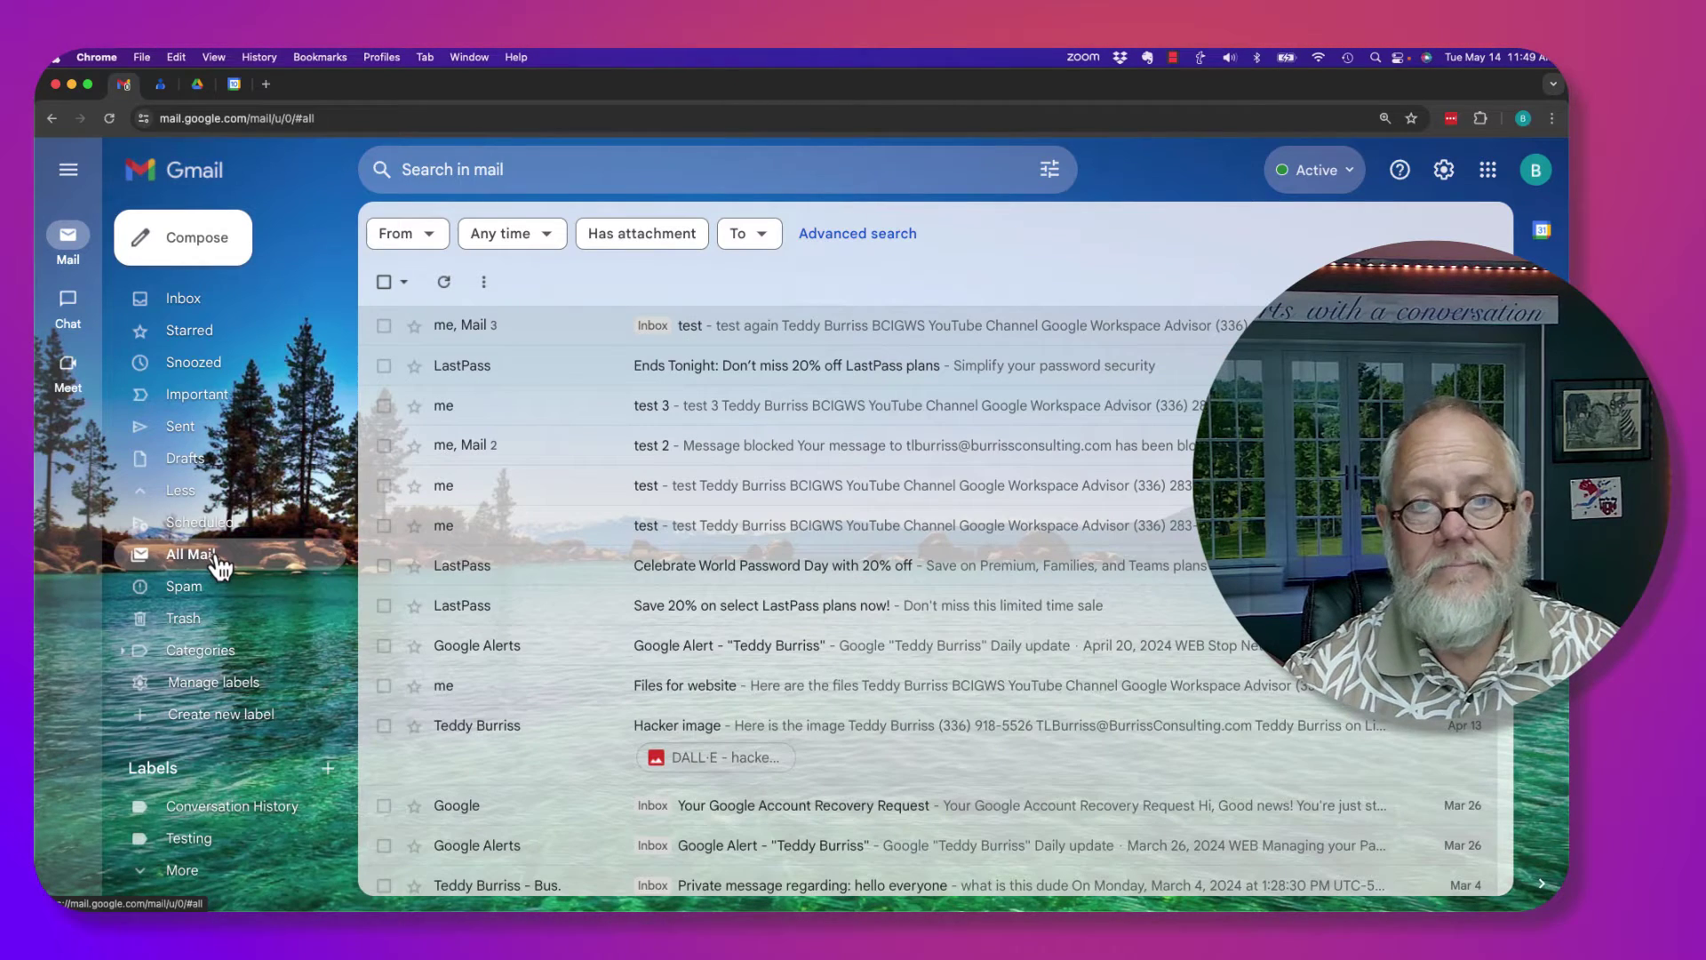
pyautogui.click(197, 602)
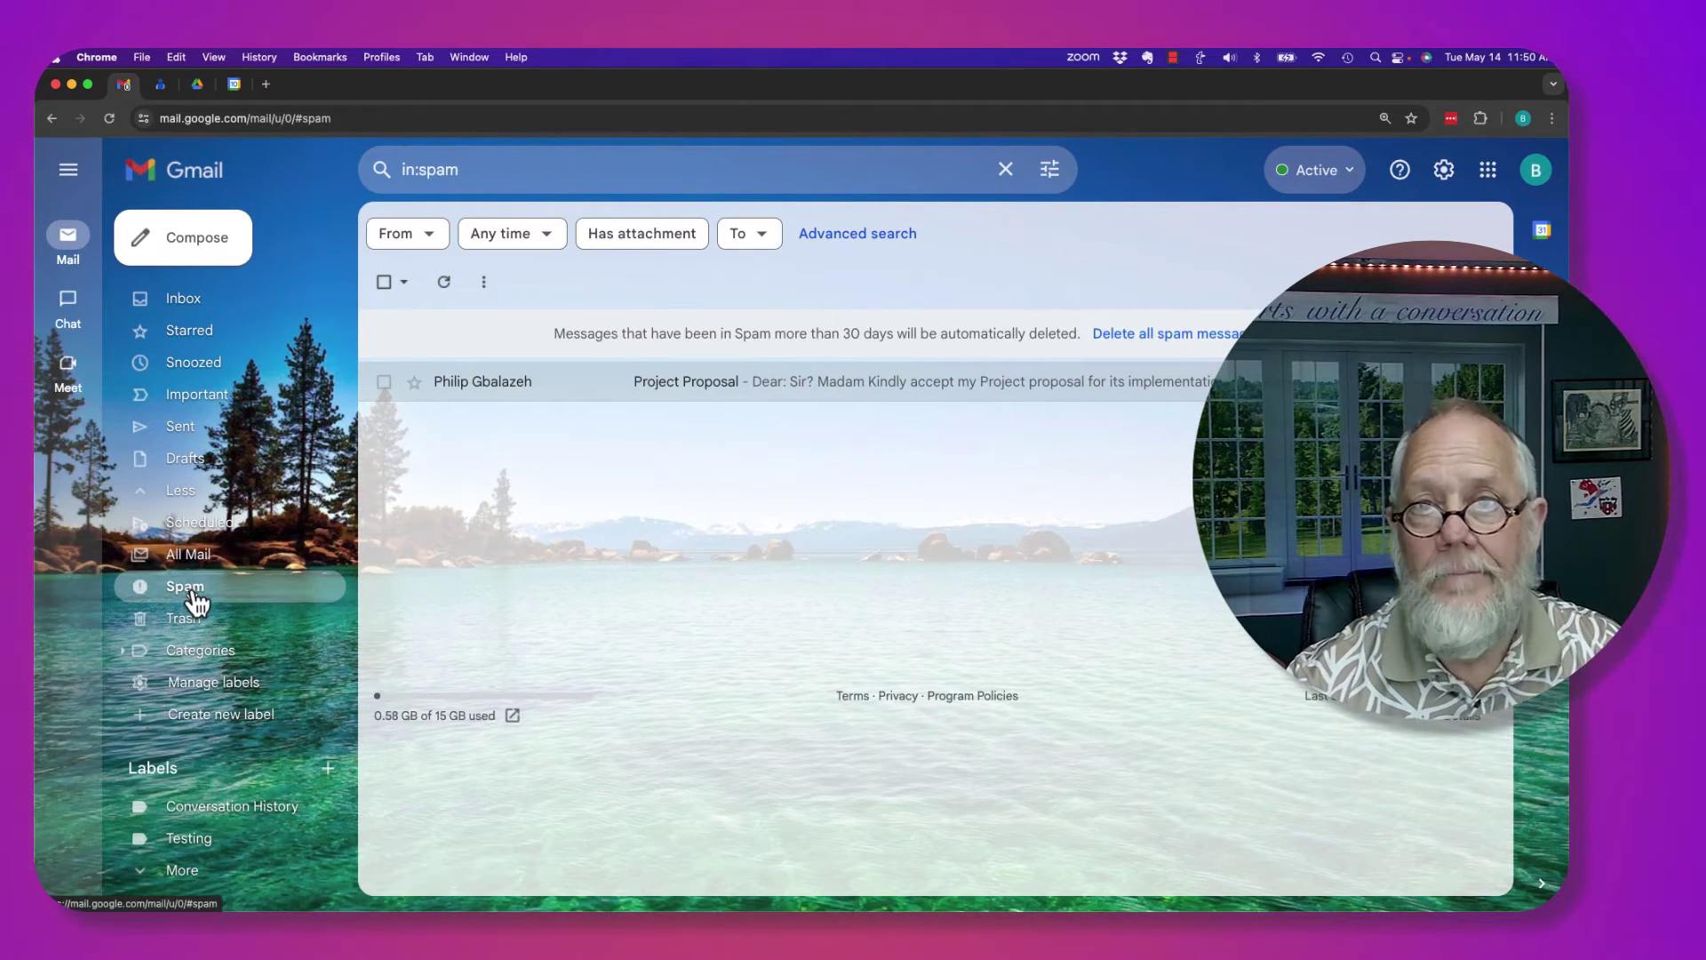
pyautogui.click(193, 627)
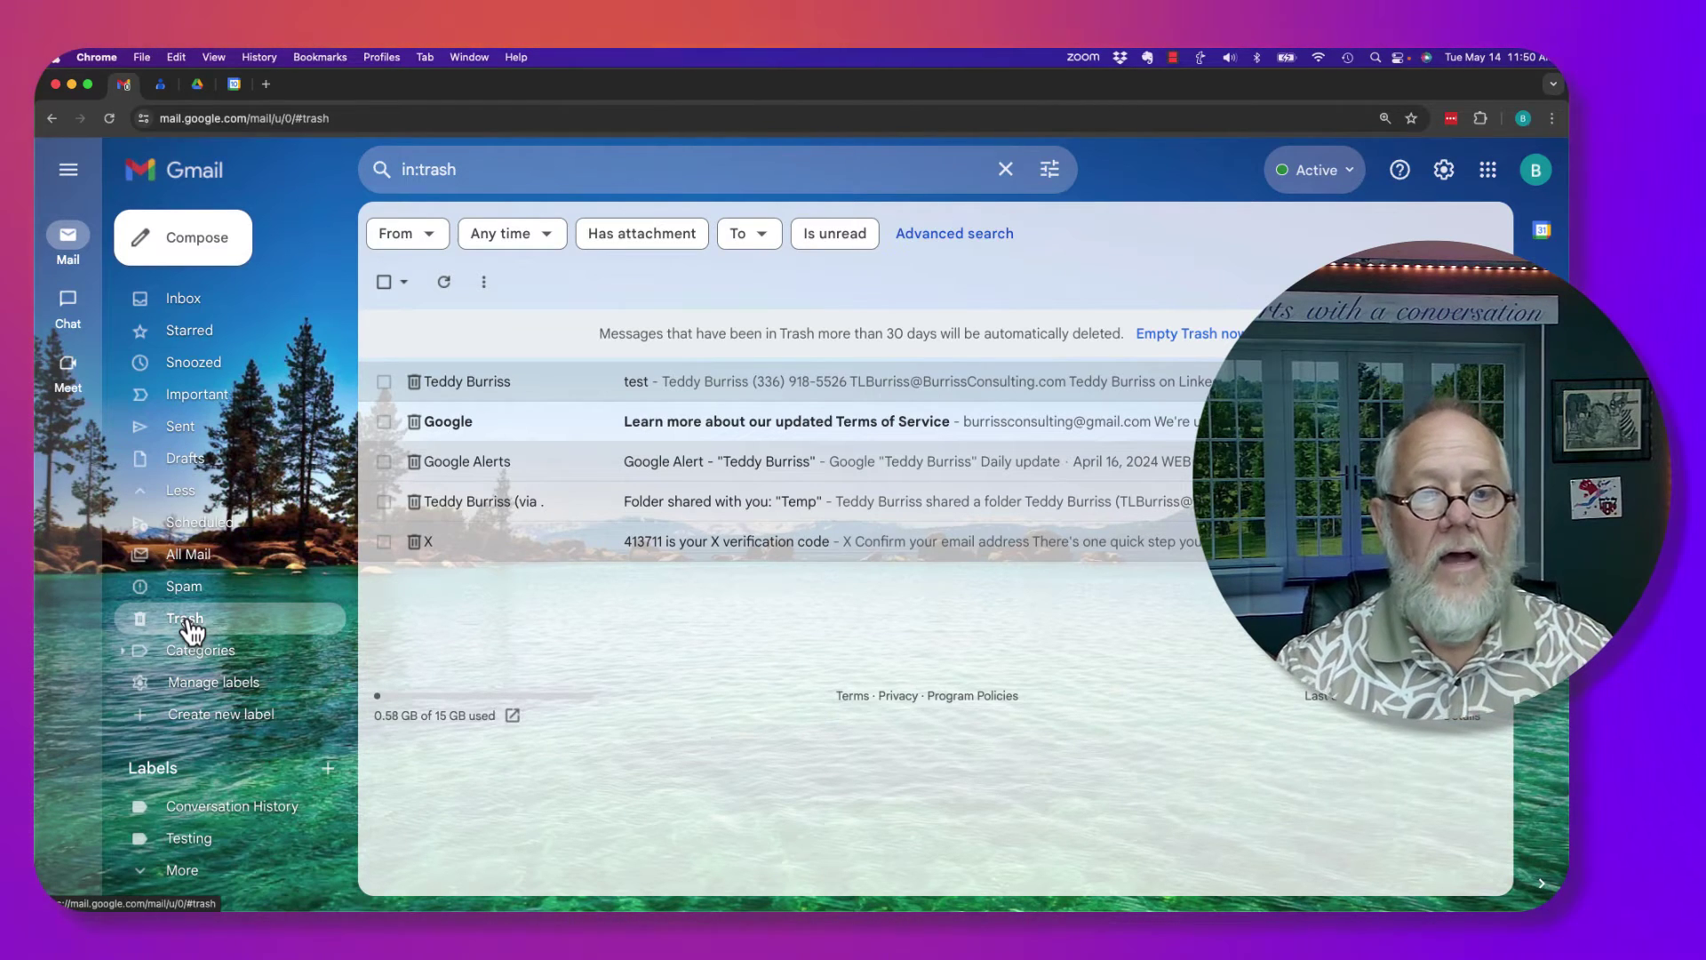
pyautogui.click(204, 554)
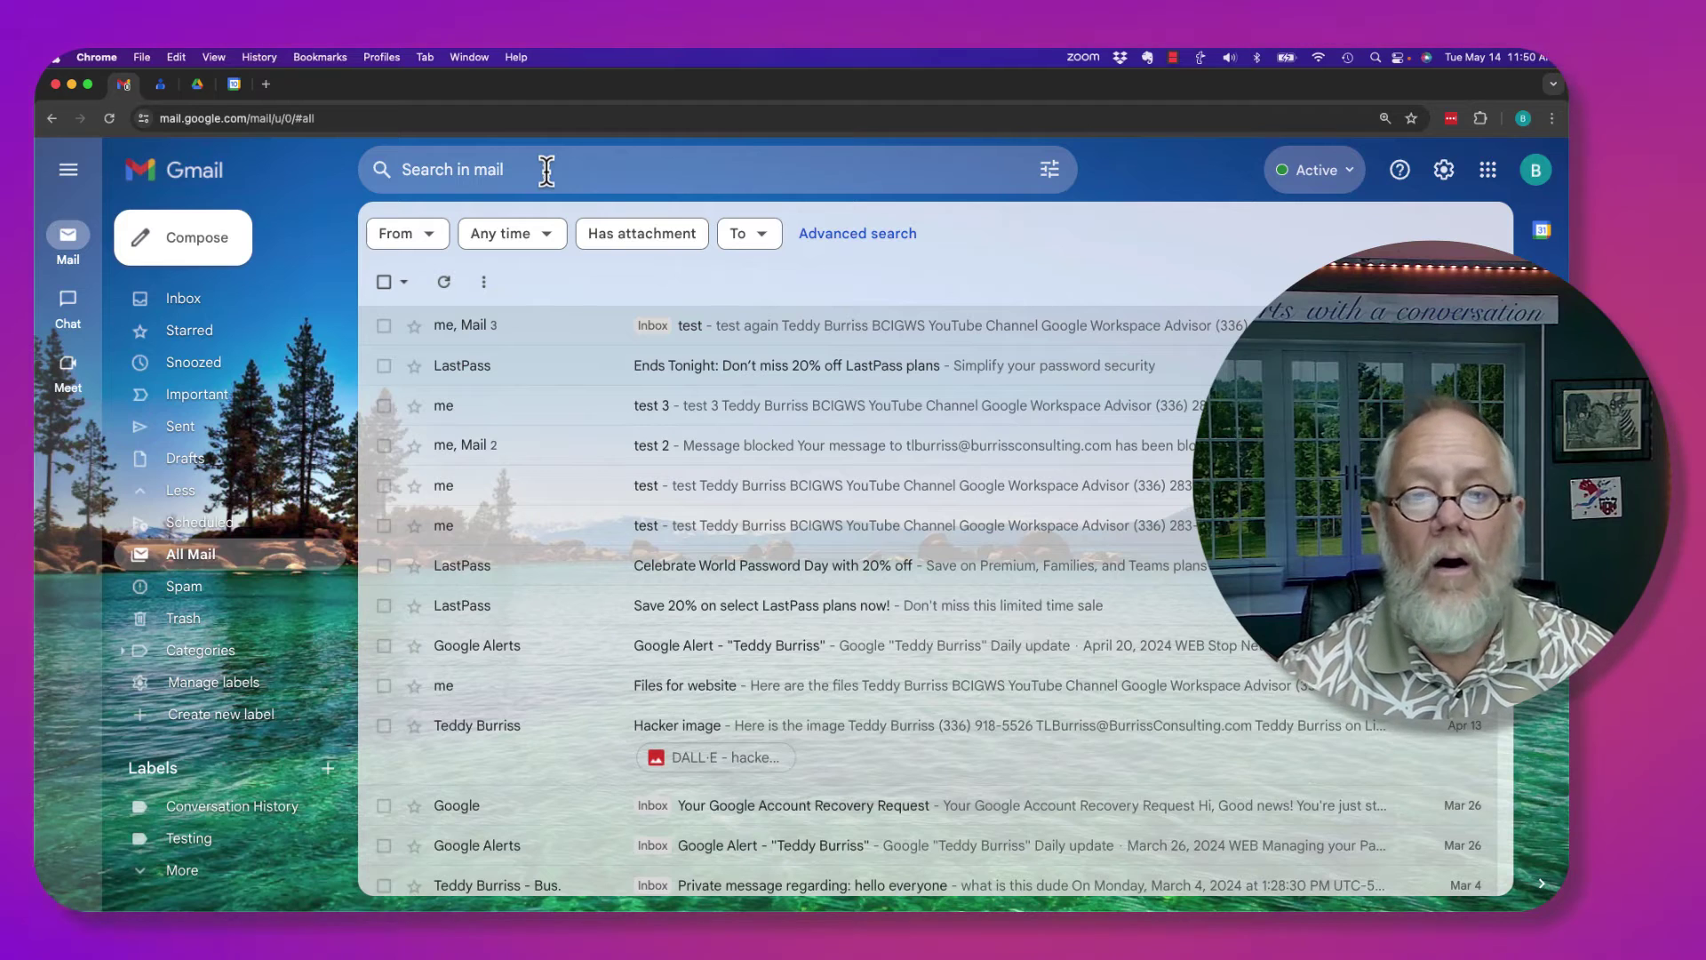
# - Search the mailbox for 'test', scroll the results, and briefly open the advanced search options
pyautogui.click(547, 171)
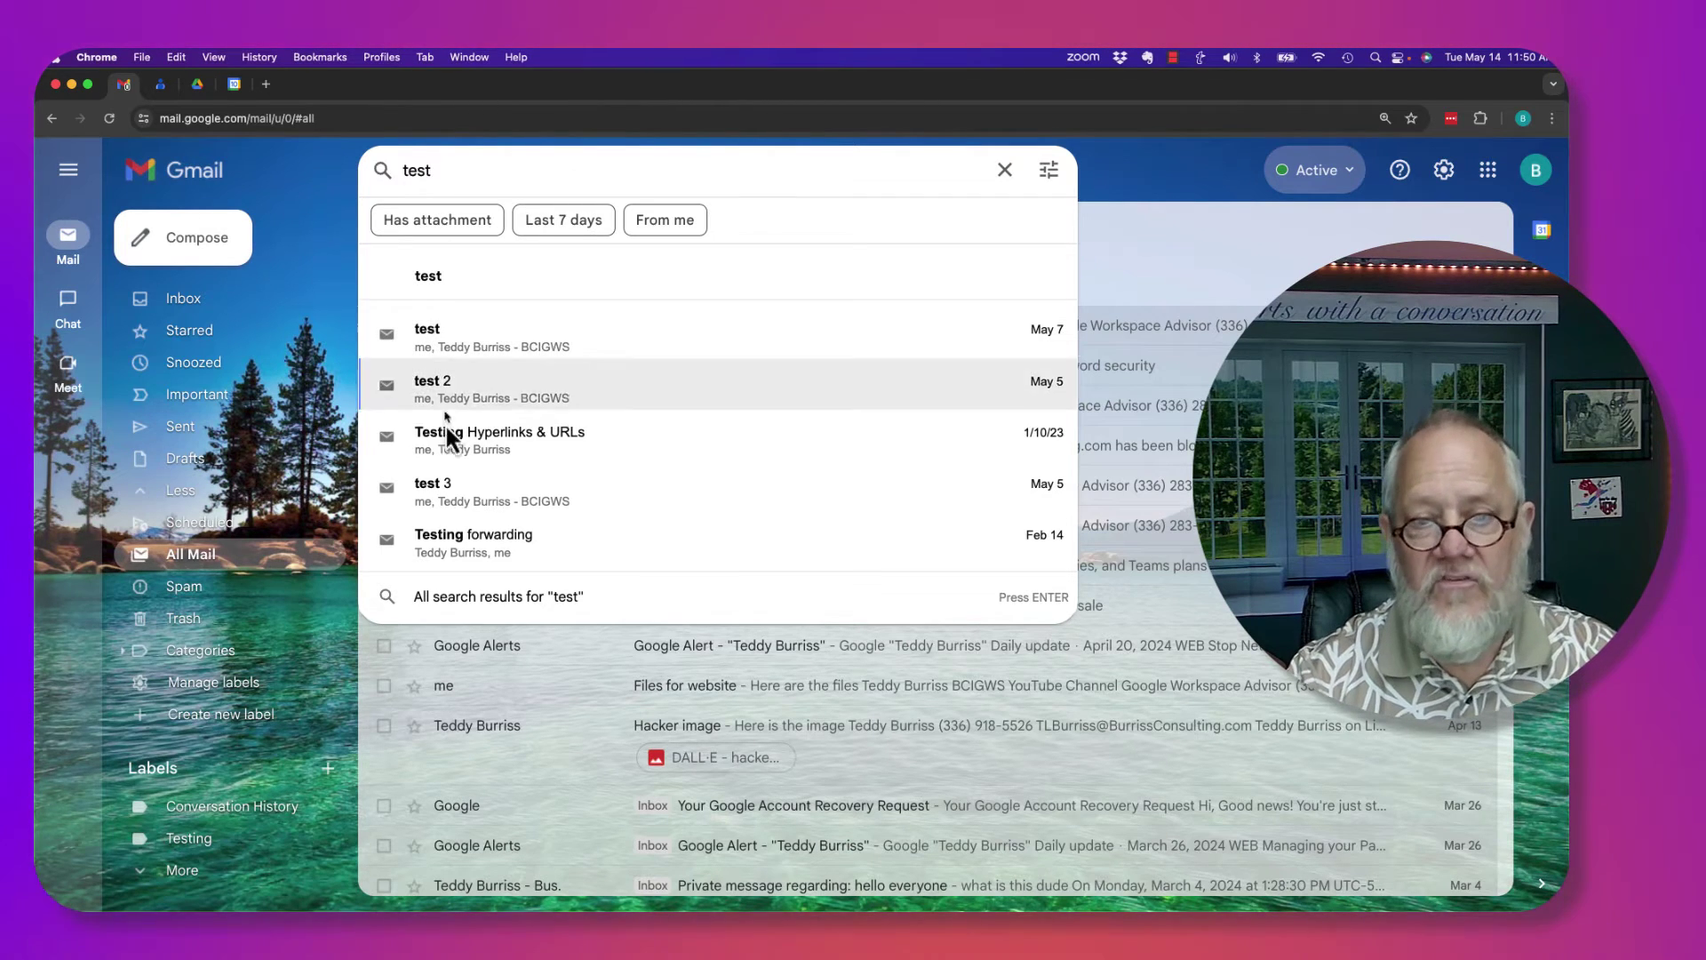
pyautogui.press('Return')
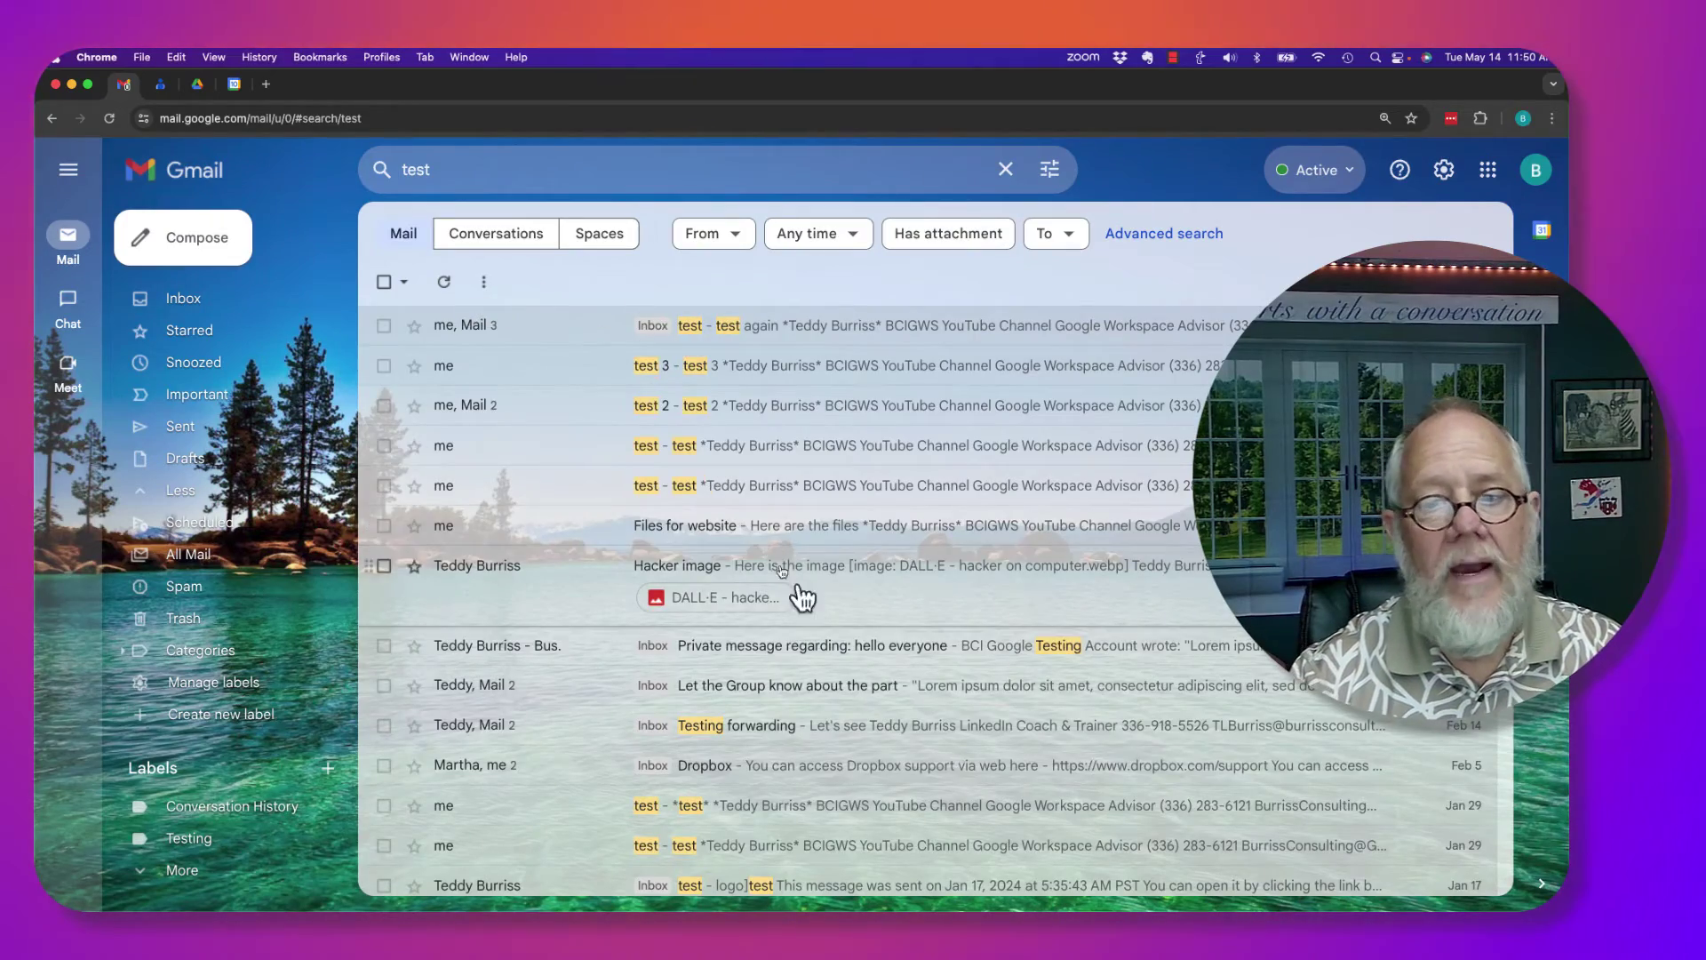
pyautogui.scroll(-5, 907, 693)
pyautogui.scroll(3, 906, 693)
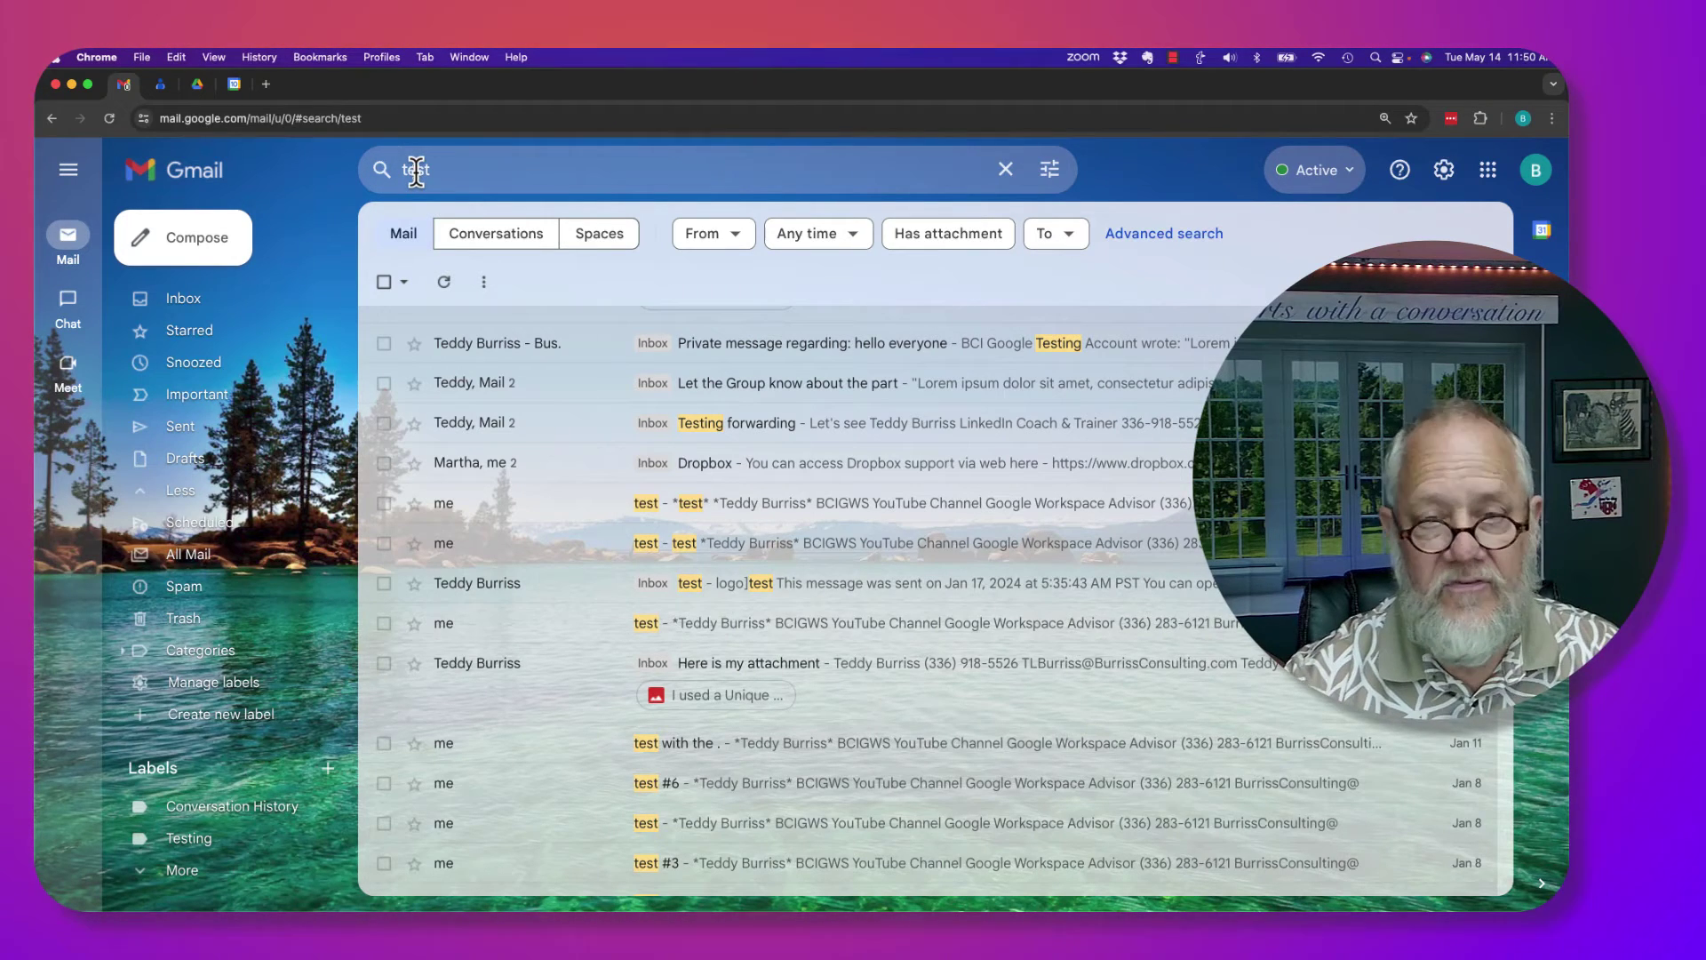
pyautogui.click(1051, 170)
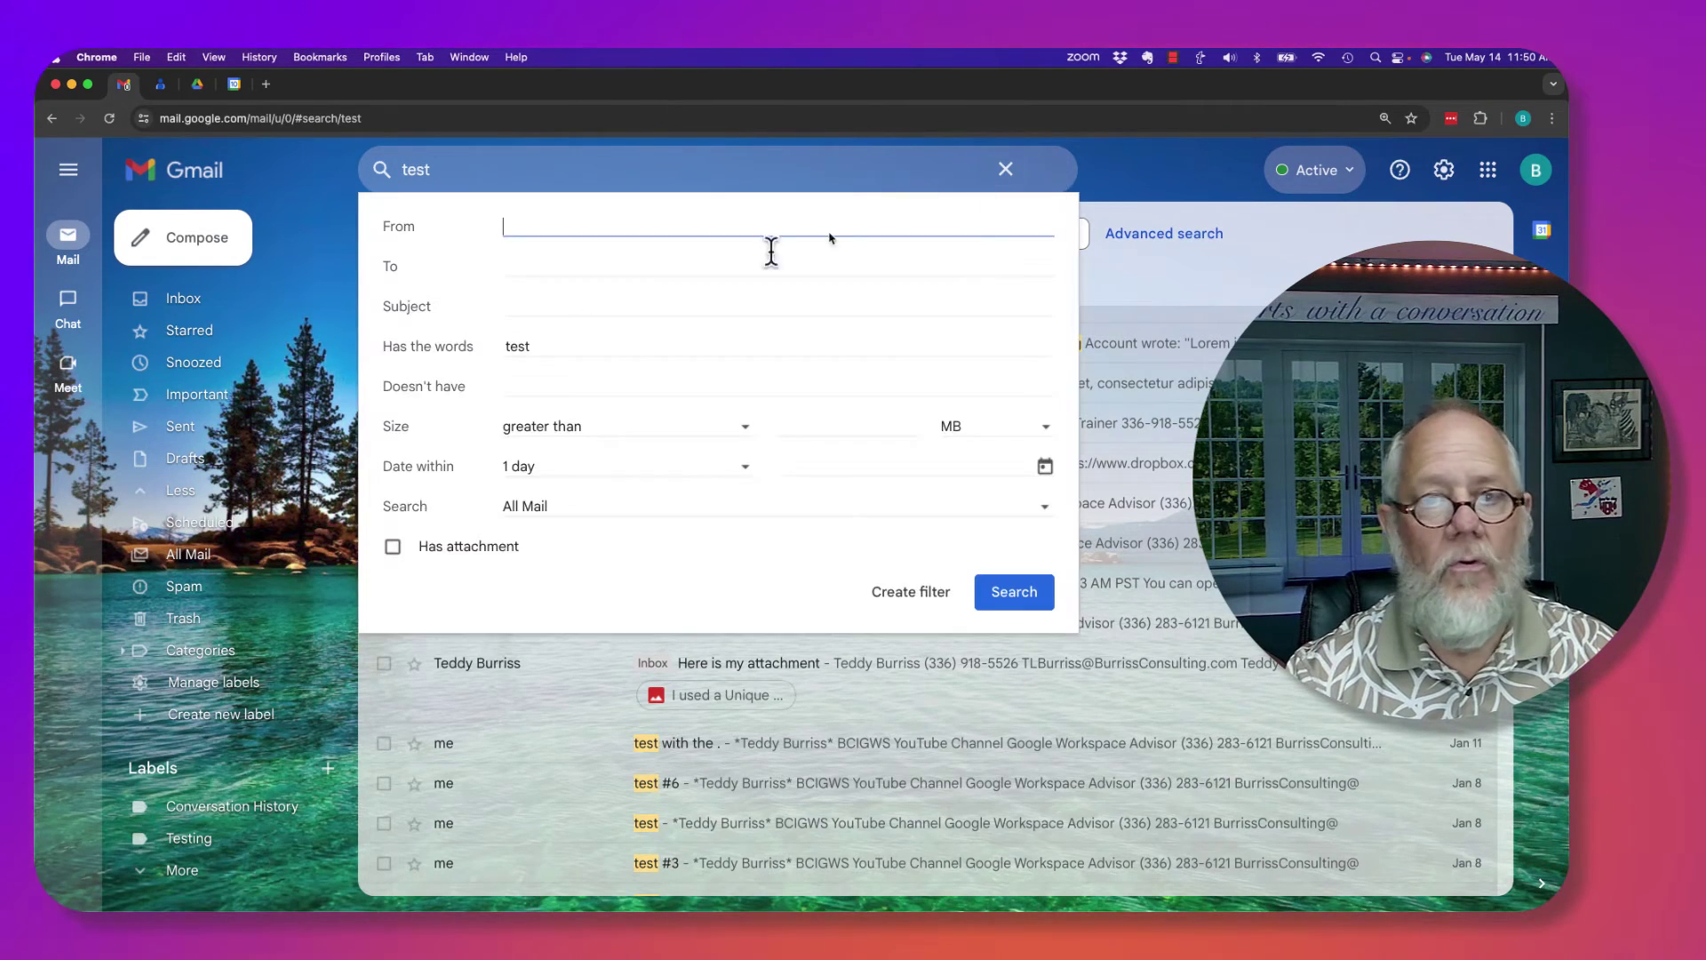
pyautogui.click(469, 170)
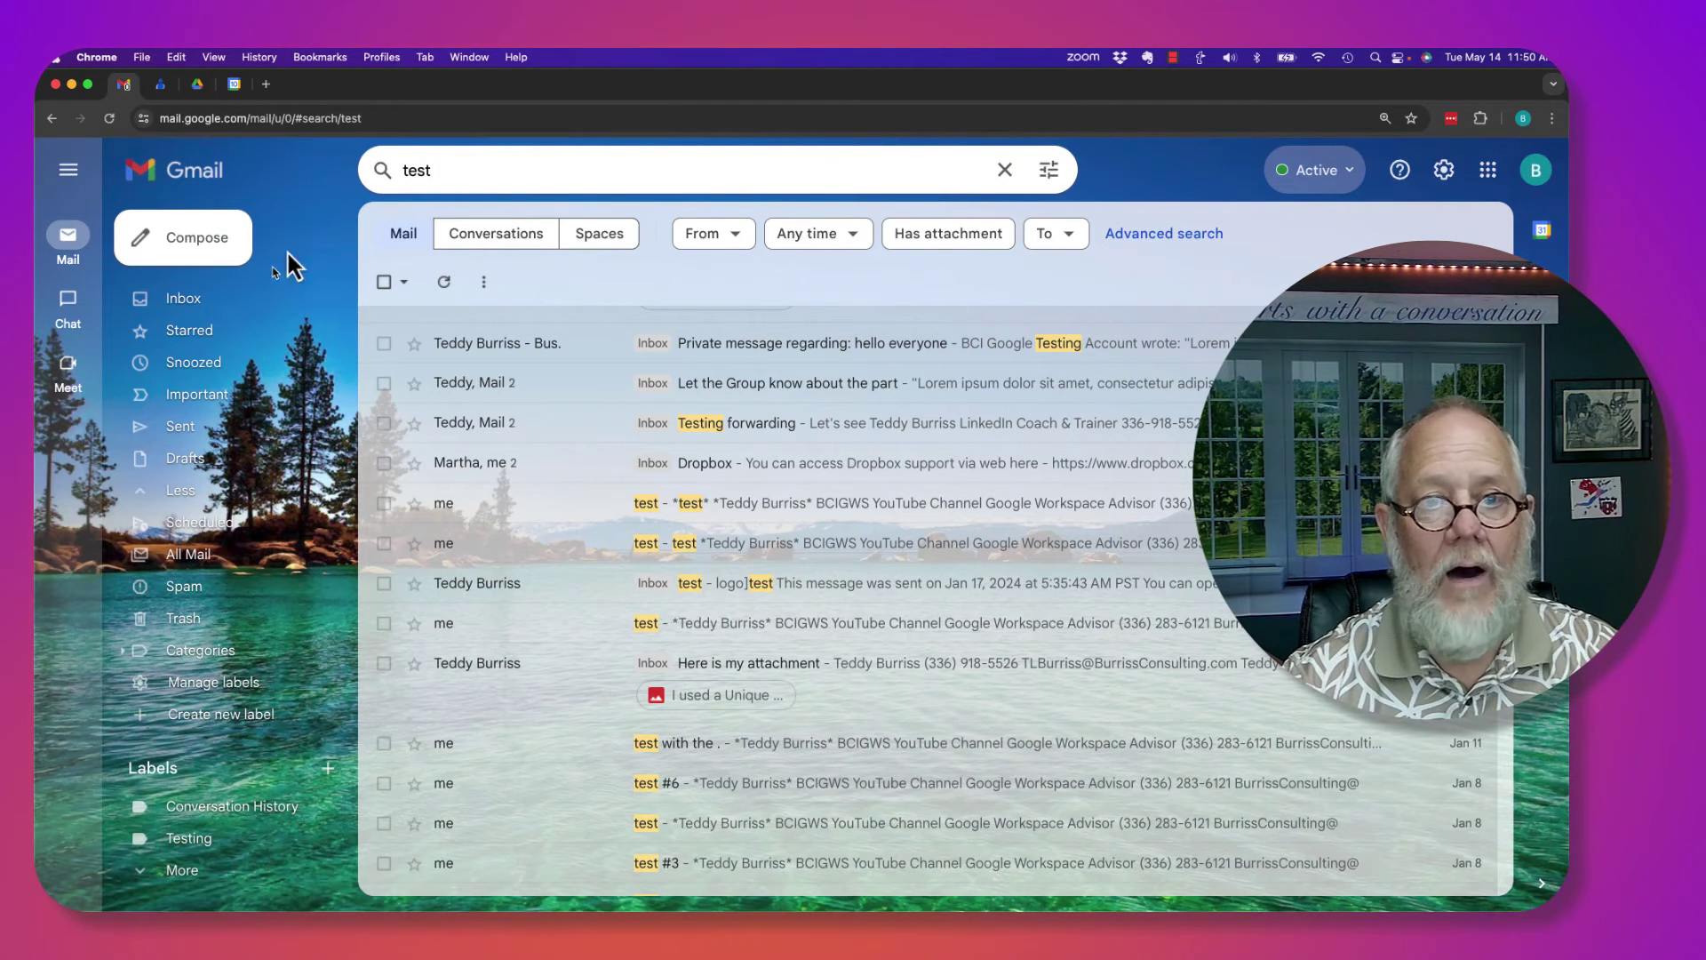
# - Leave the search results and step through All Mail, Spam and Trash in the sidebar
pyautogui.click(302, 194)
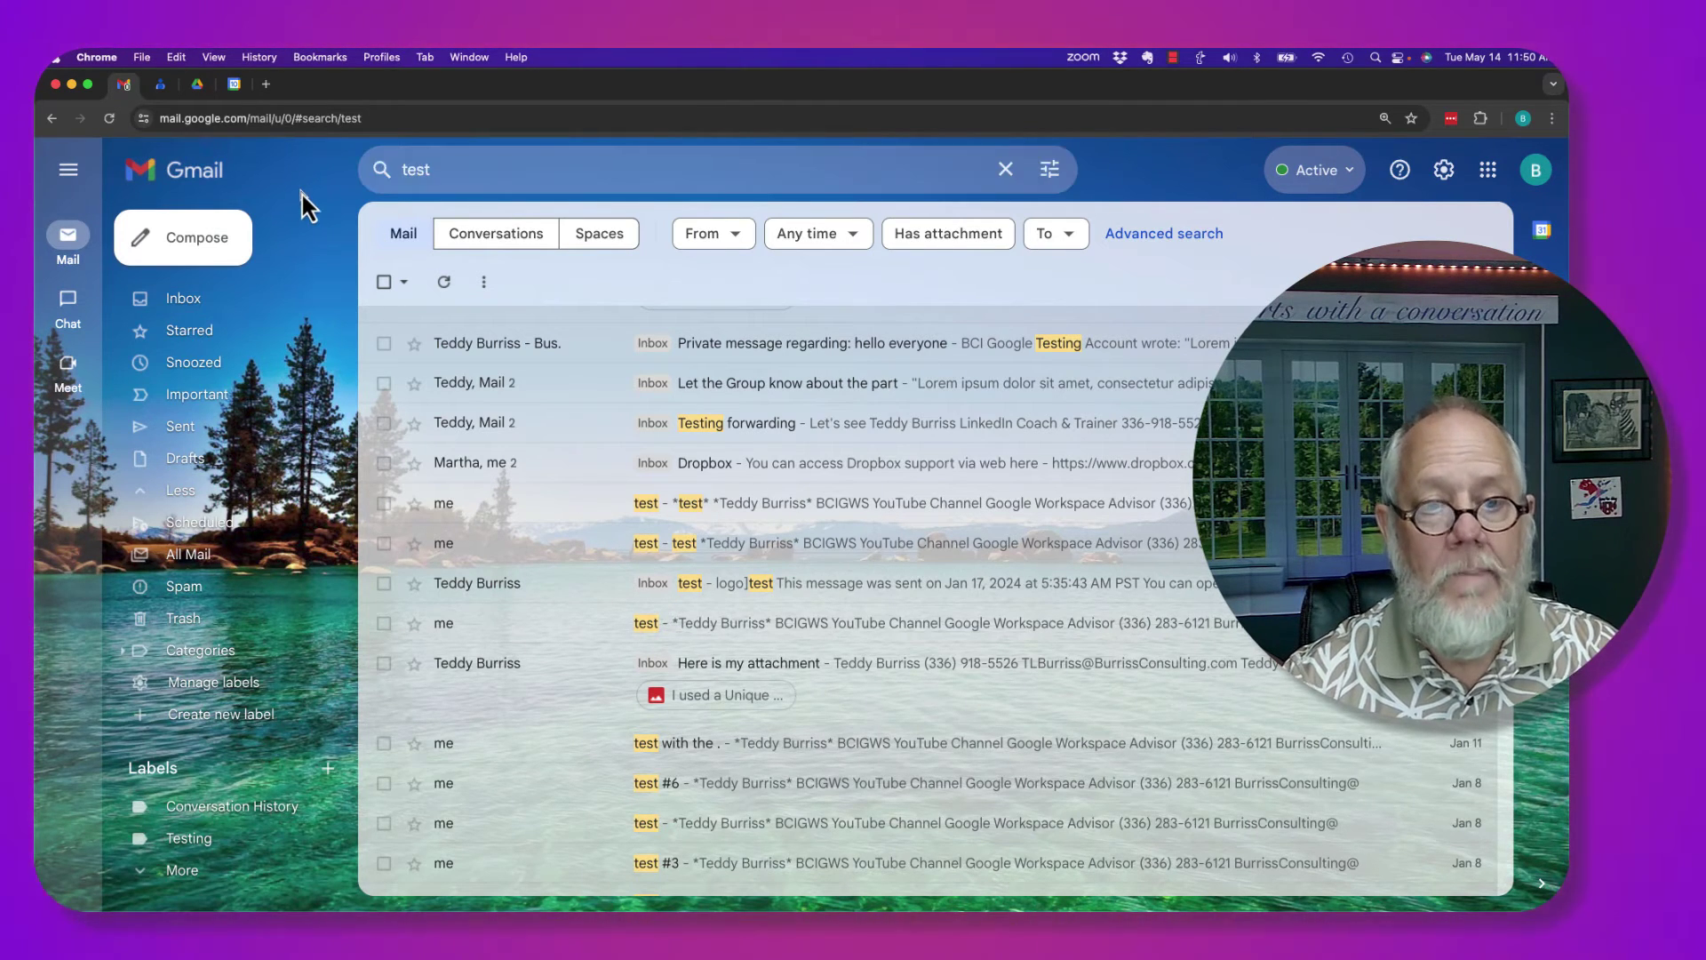
pyautogui.click(194, 560)
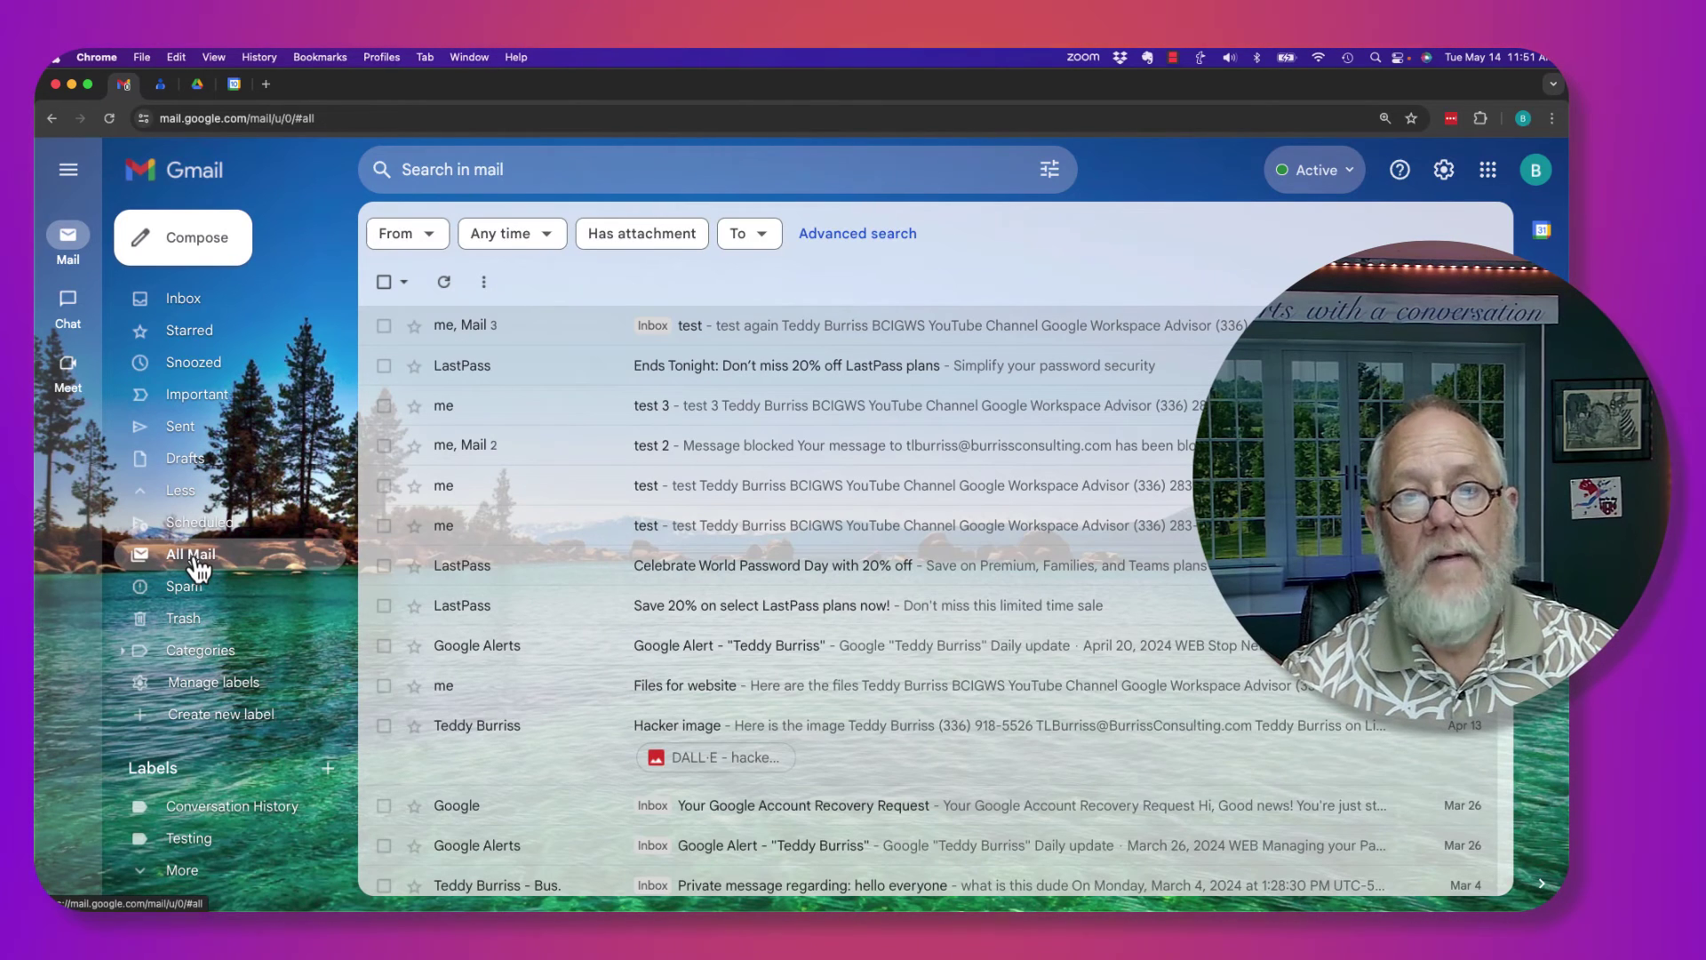
pyautogui.click(189, 588)
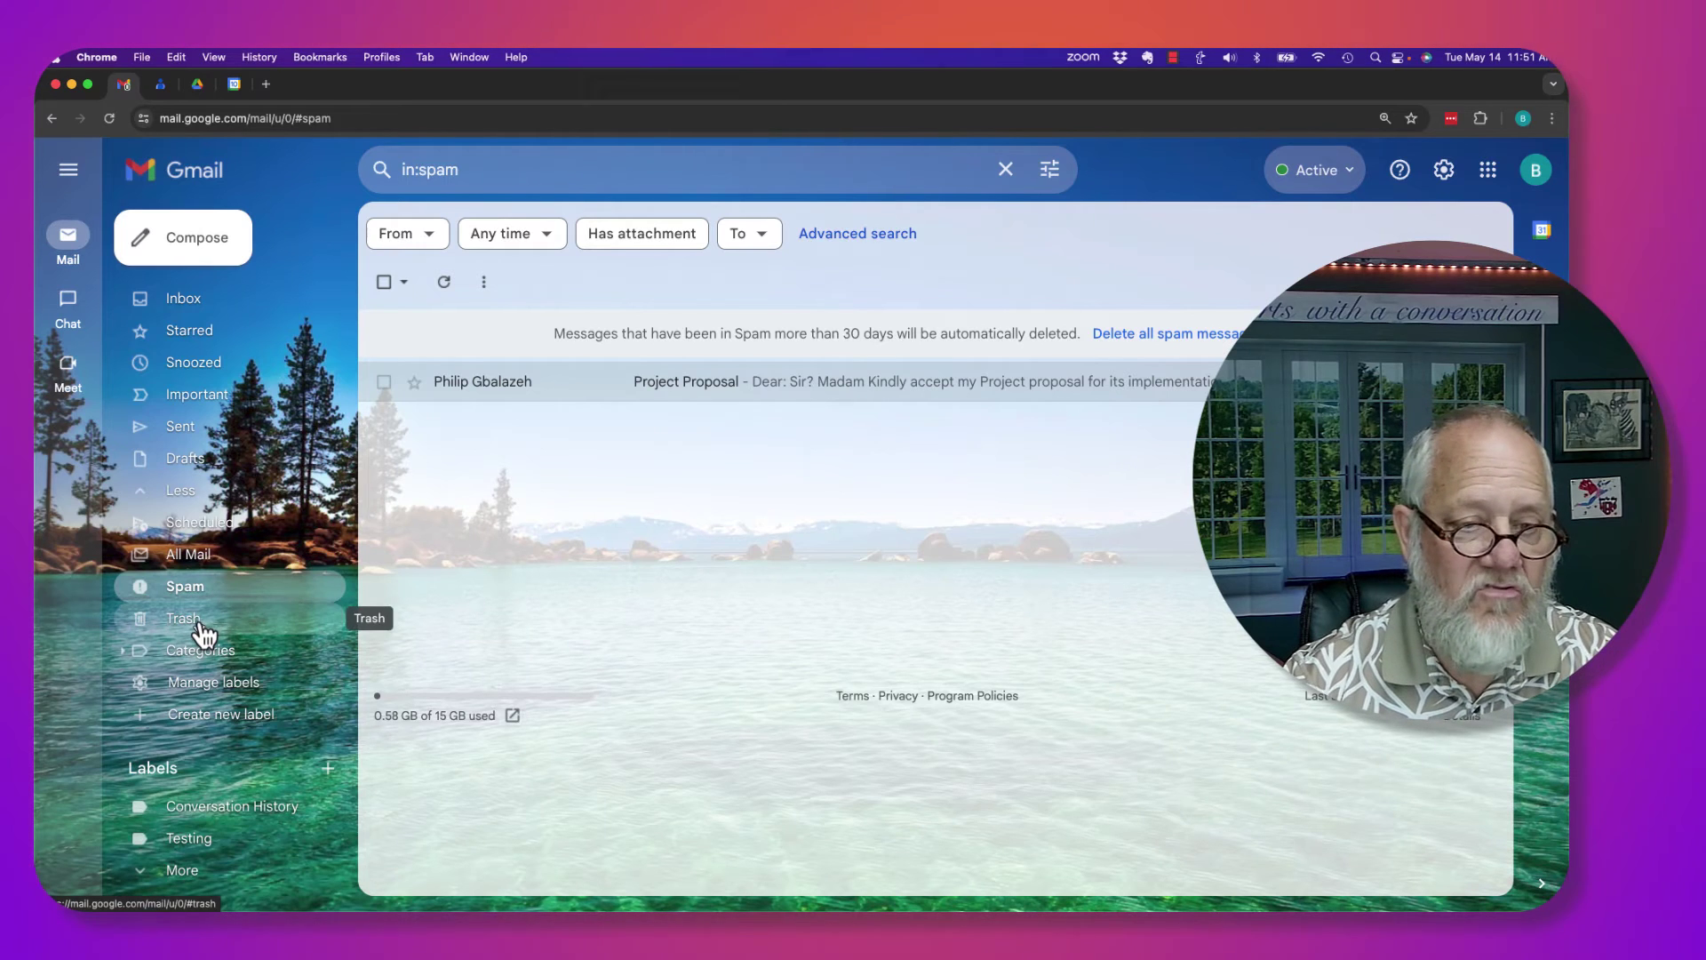
pyautogui.click(203, 631)
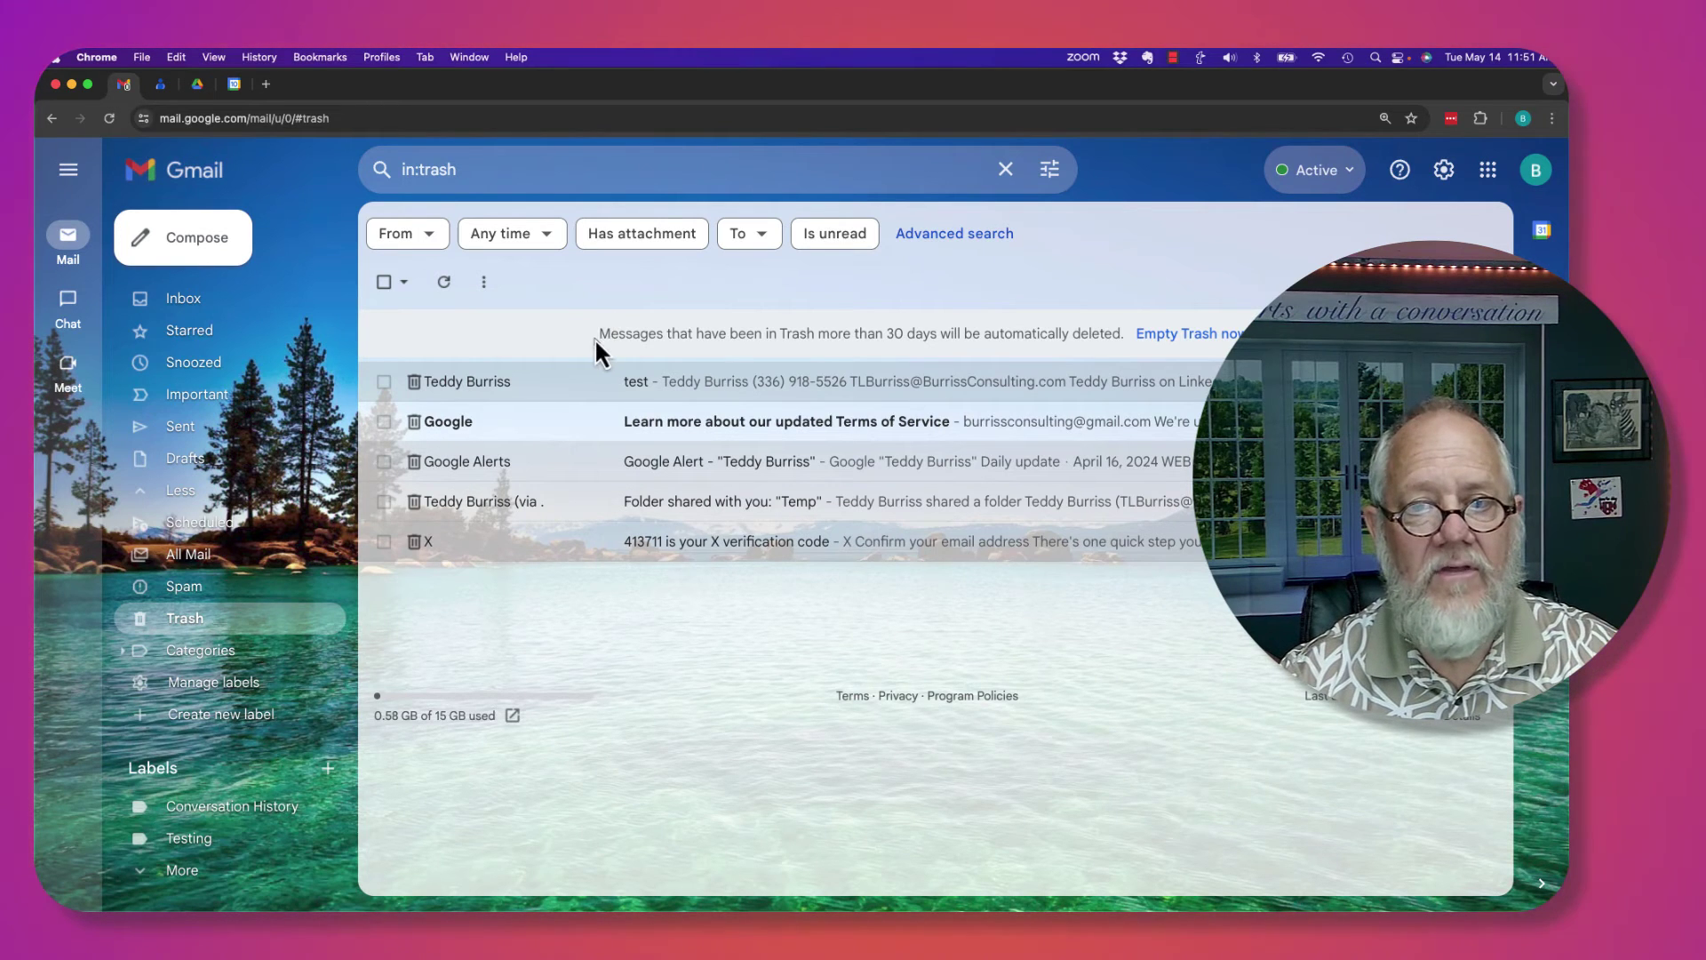
# - Highlight the Trash 30-day auto-deletion notice, then switch to the Spam folder
pyautogui.moveTo(597, 335); pyautogui.dragTo(695, 338)
pyautogui.moveTo(980, 334); pyautogui.dragTo(1122, 336)
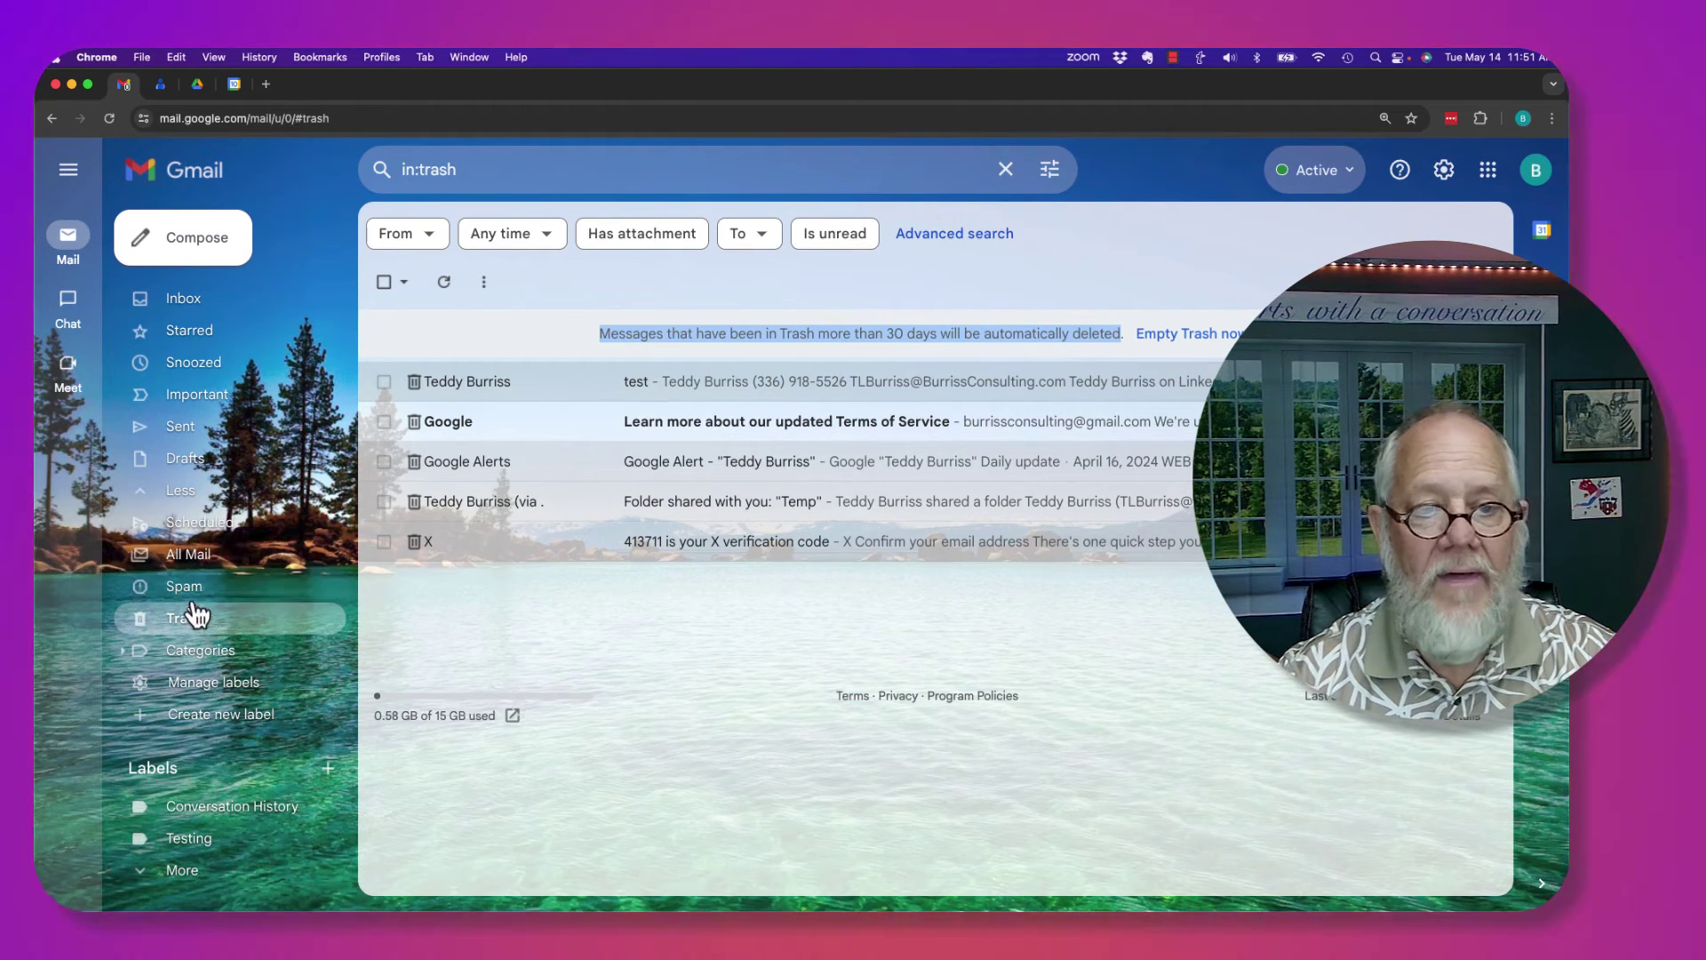
pyautogui.click(187, 594)
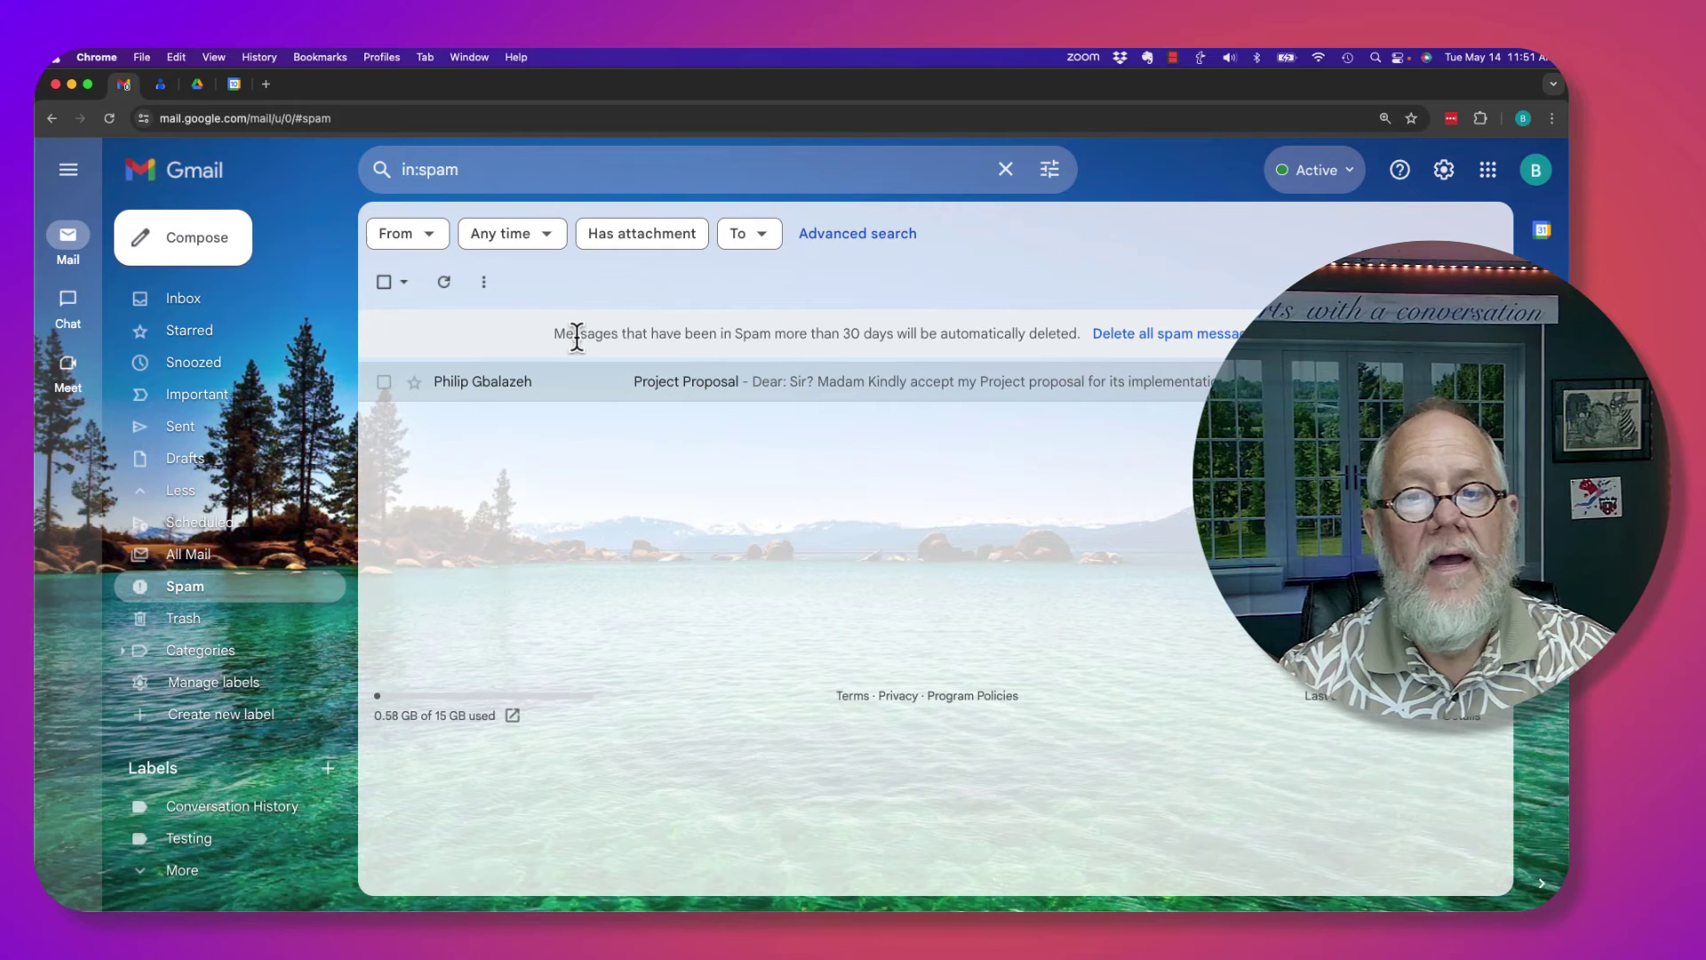
# - Highlight the Spam 30-day deletion notice, then go through All Mail and Spam to Trash
pyautogui.moveTo(576, 335); pyautogui.dragTo(817, 340)
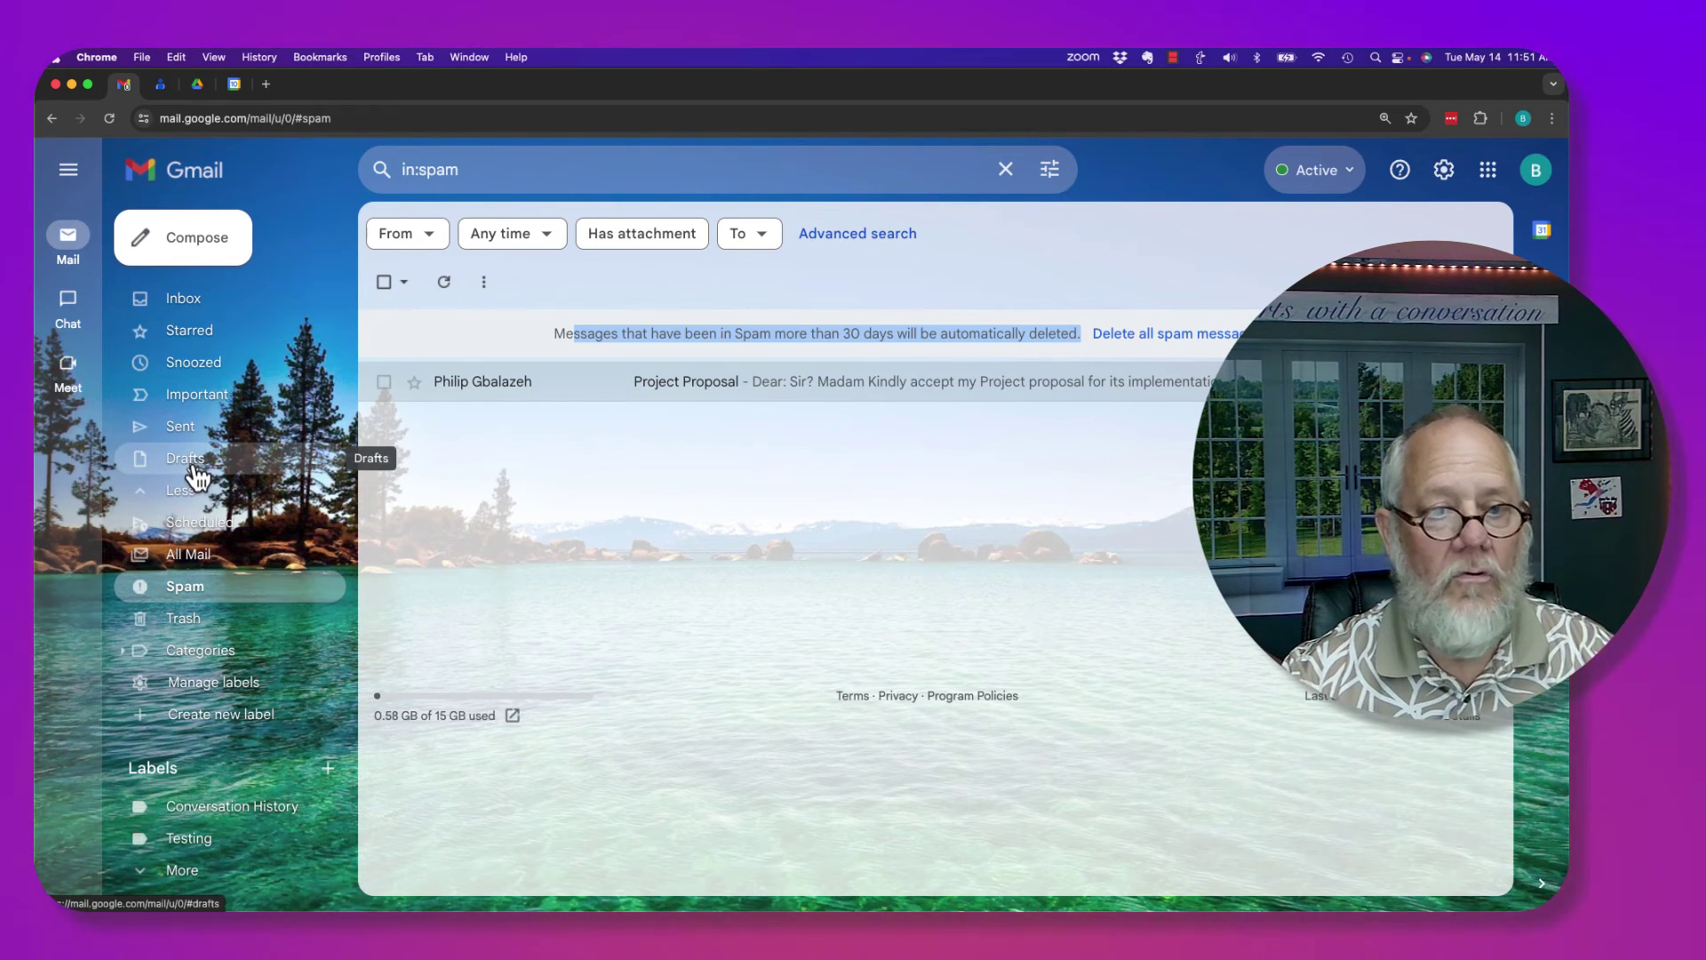
pyautogui.click(210, 566)
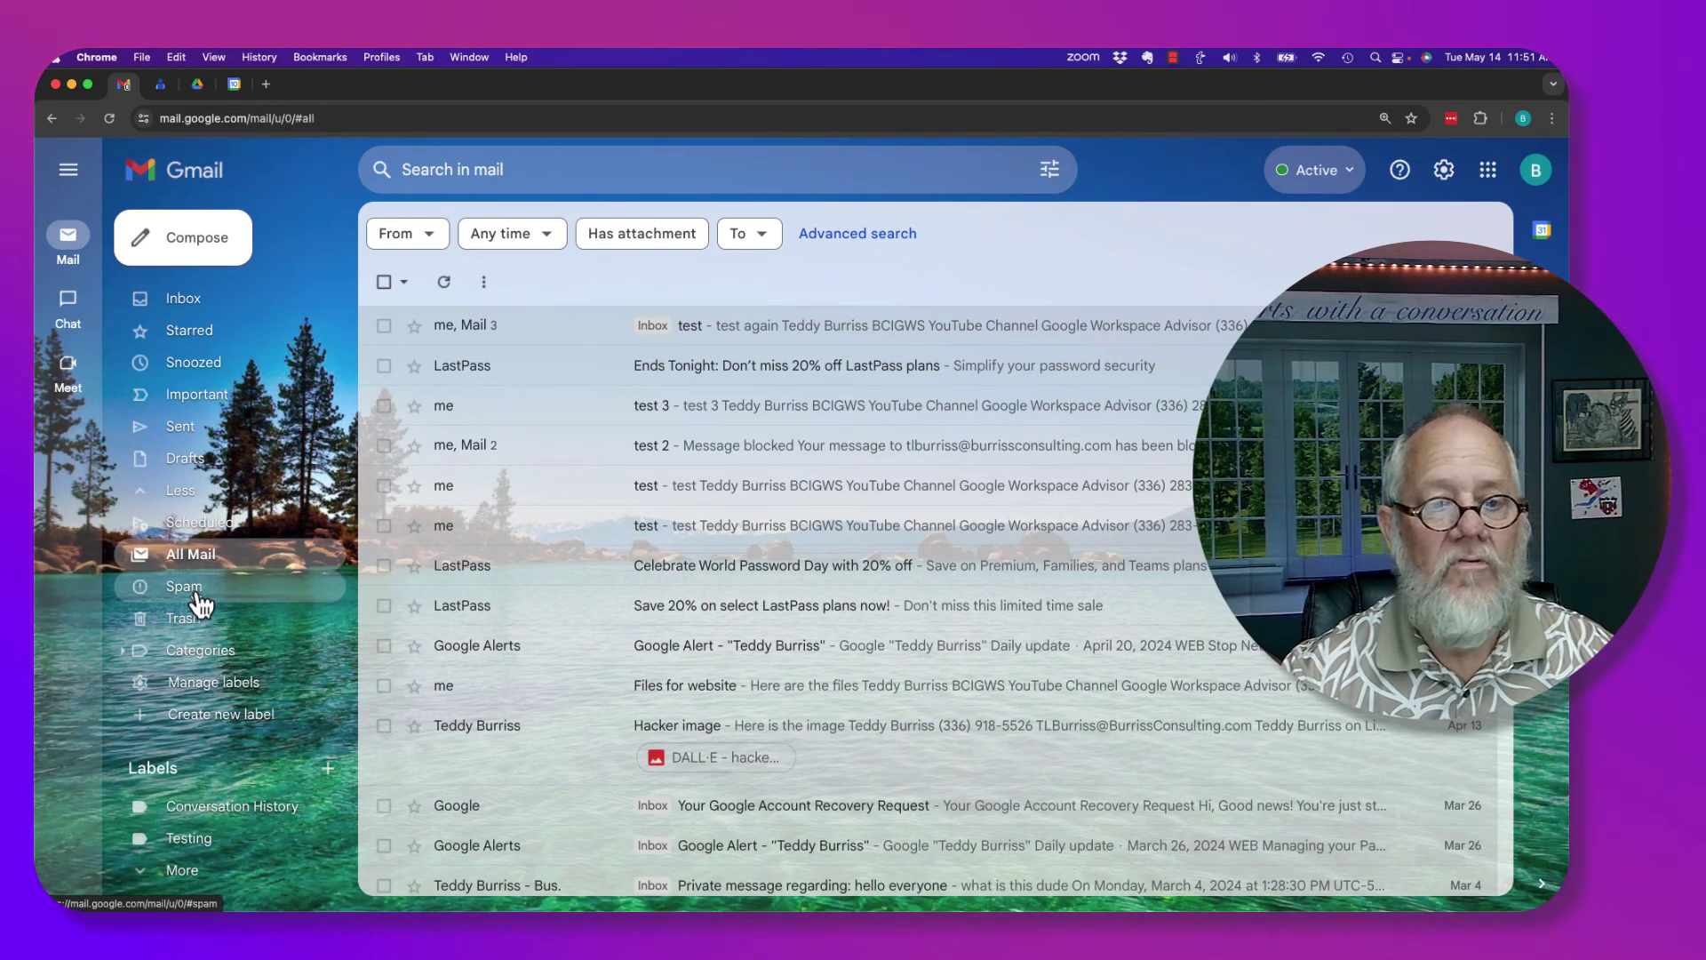
pyautogui.click(186, 589)
pyautogui.click(204, 622)
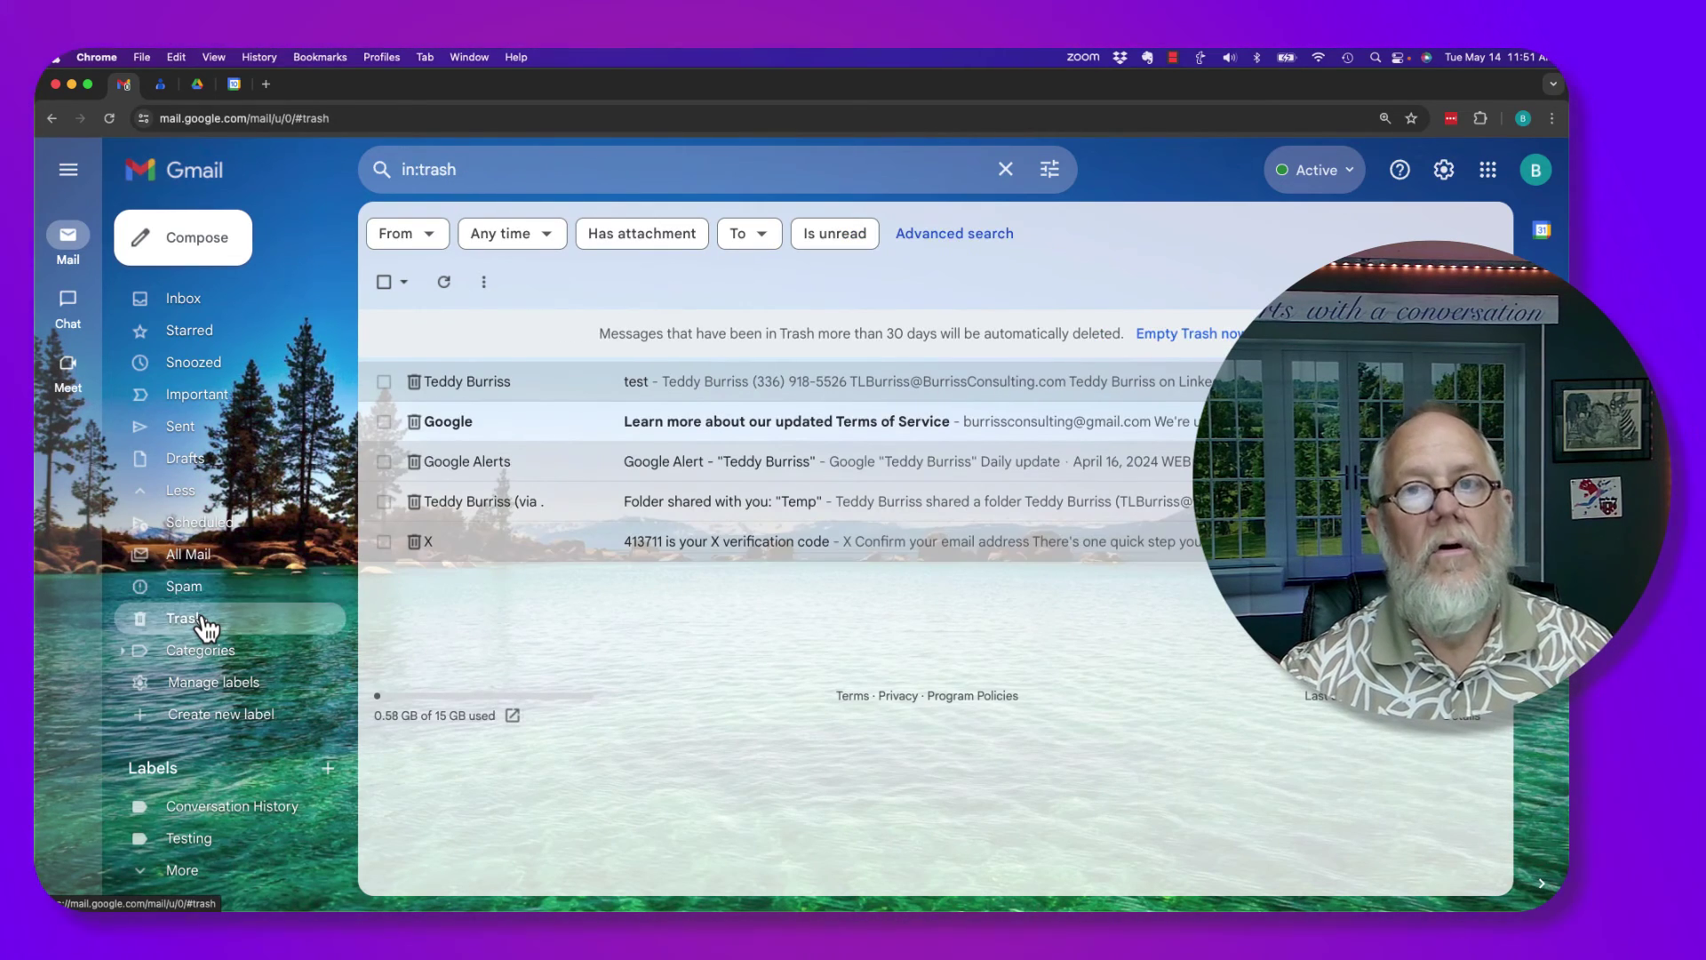